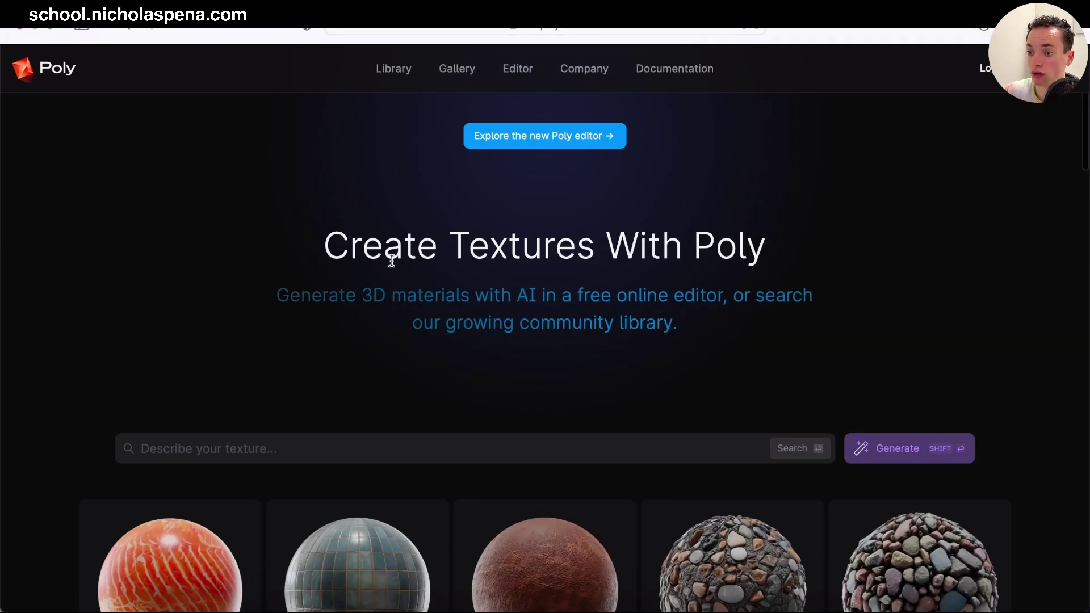
left_click_drag(336, 243, 703, 243)
Activate Poly's texture search field to reveal popular tags like Bark, Rock and Marble
left_click(727, 347)
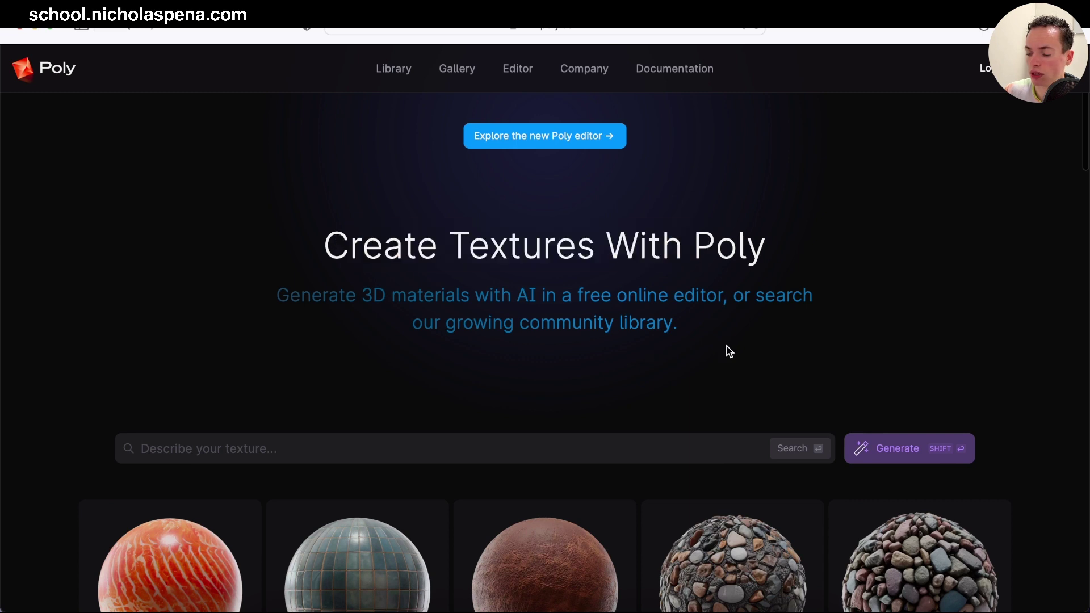
scroll(727, 347, "down", 2)
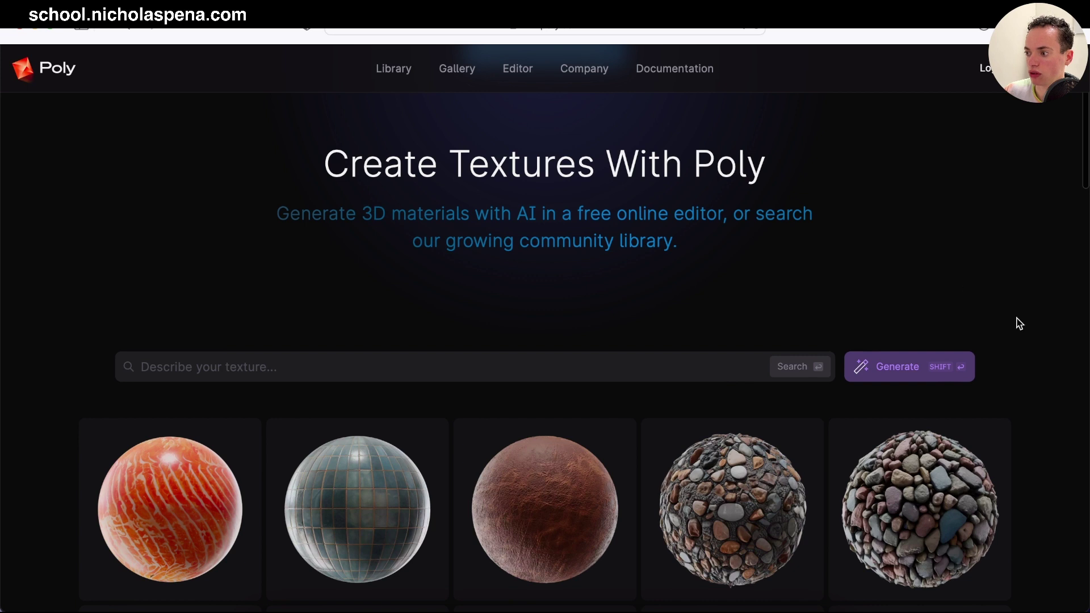
scroll(1020, 323, "down", 3)
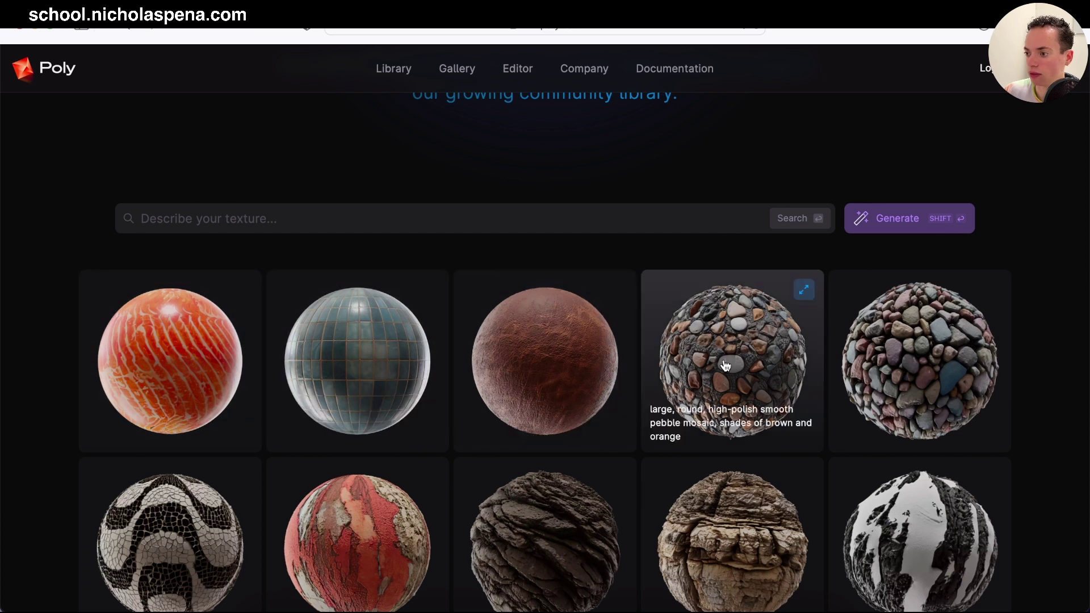
scroll(513, 360, "down", 2)
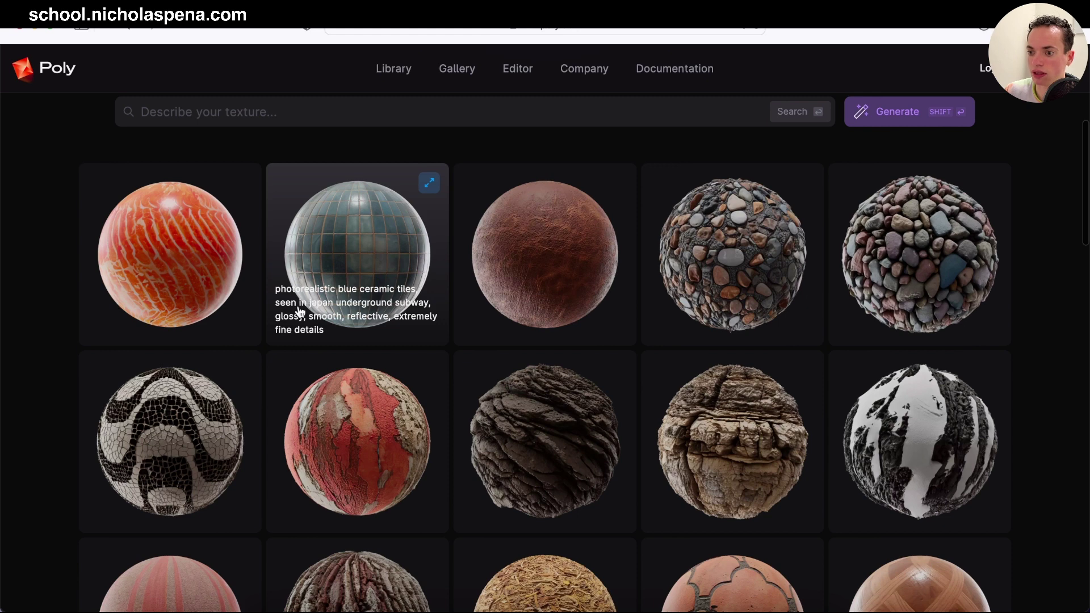
scroll(557, 397, "down", 3)
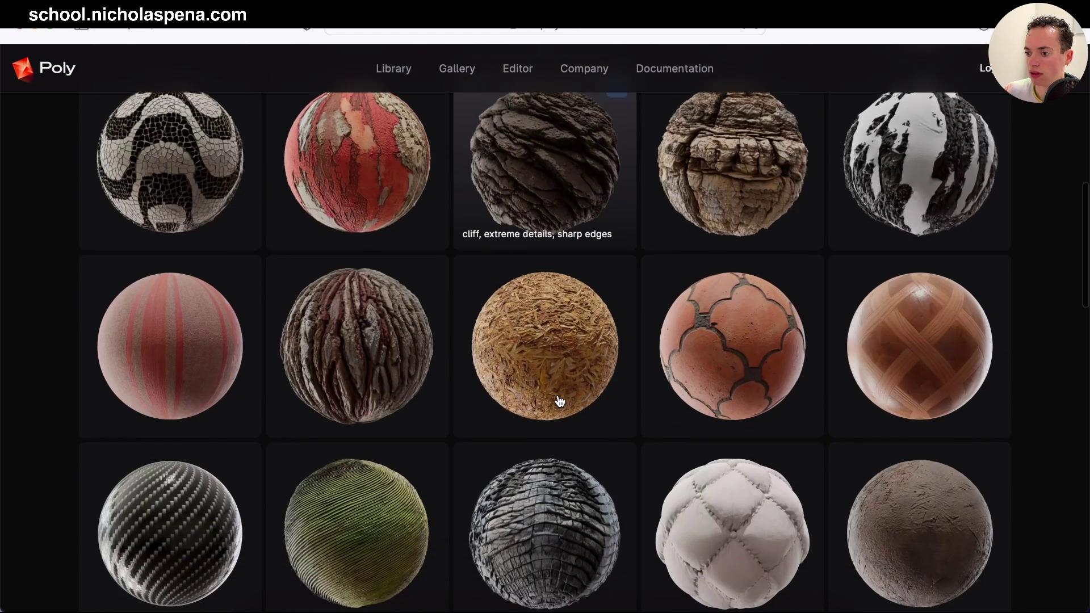
scroll(563, 383, "down", 10)
scroll(577, 370, "up", 4)
scroll(576, 369, "up", 2)
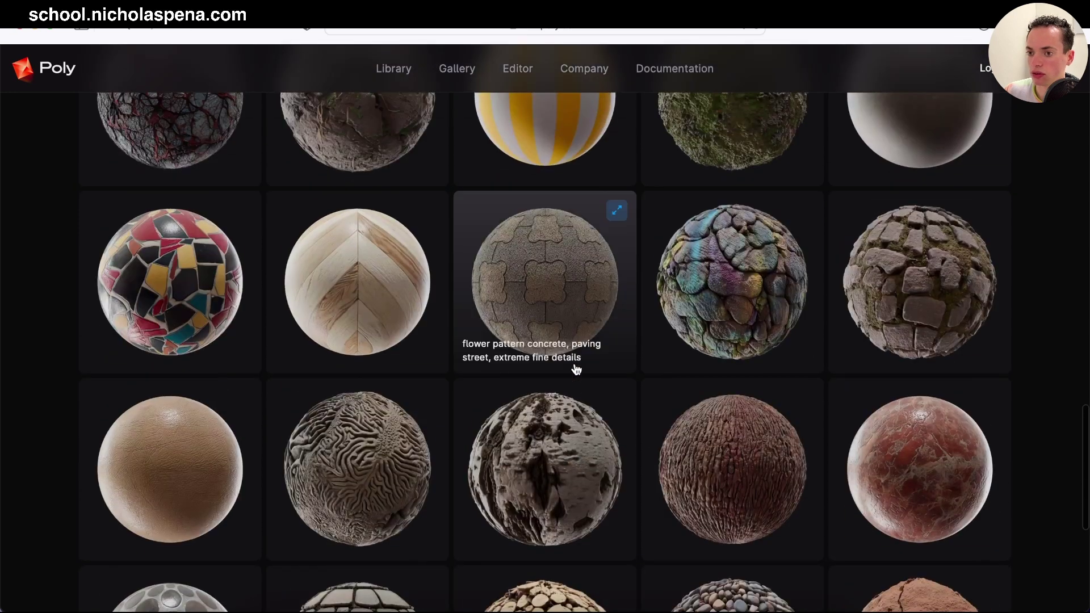
scroll(576, 368, "up", 10)
scroll(573, 368, "up", 10)
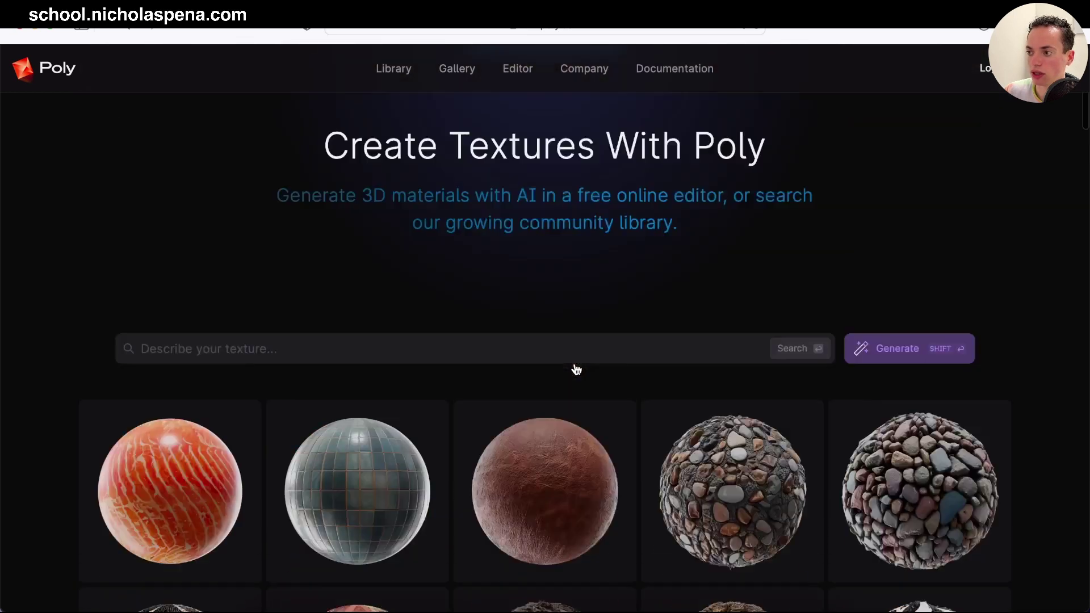
scroll(570, 368, "up", 3)
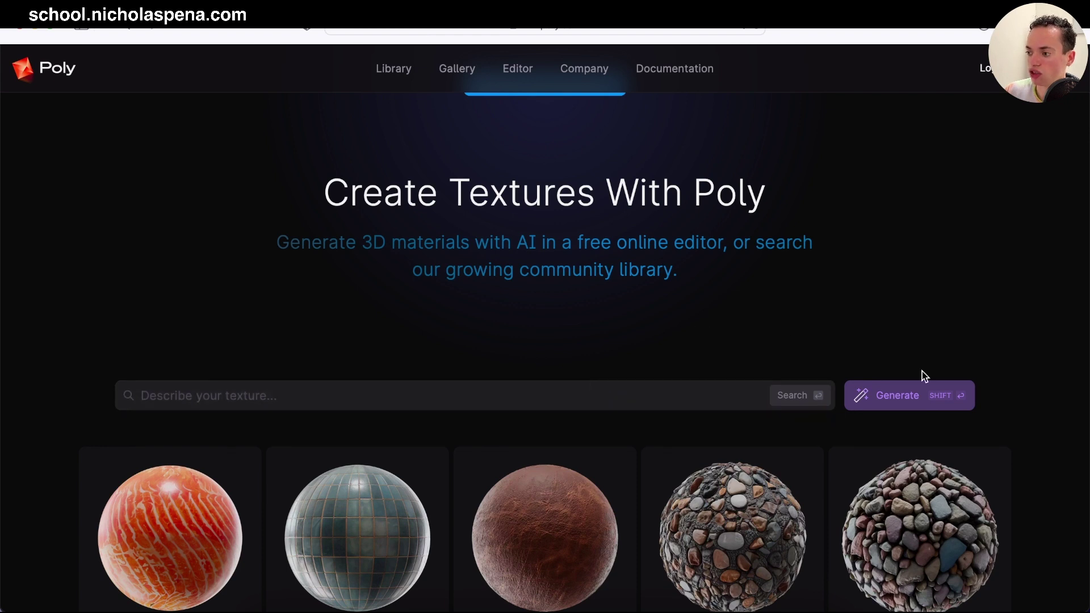
scroll(910, 321, "down", 2)
Search Poly's library with the Rock popular tag and browse the rock results
left_click(541, 313)
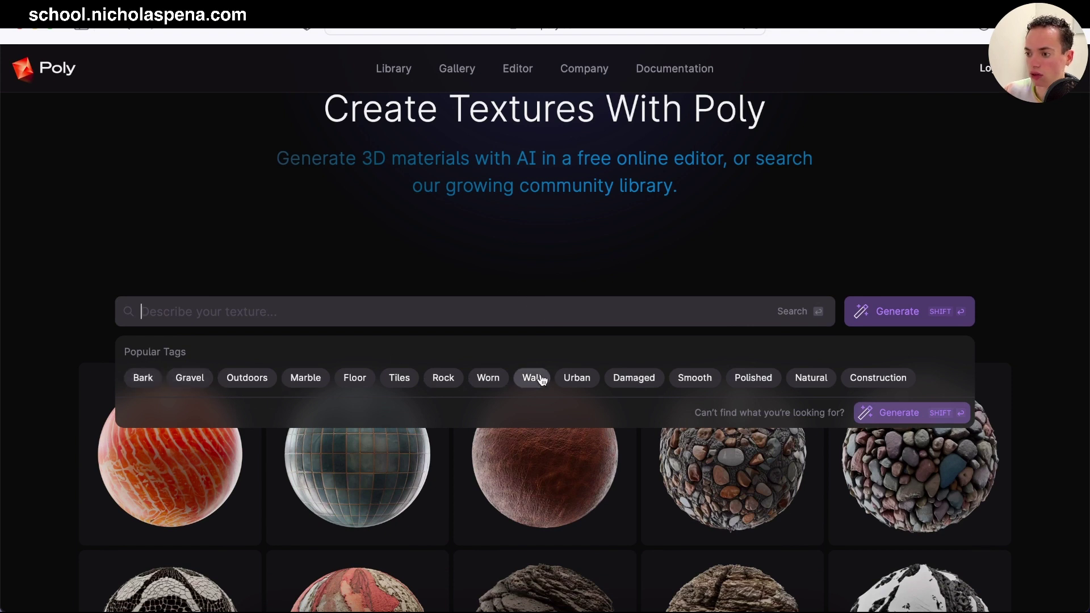
left_click(451, 381)
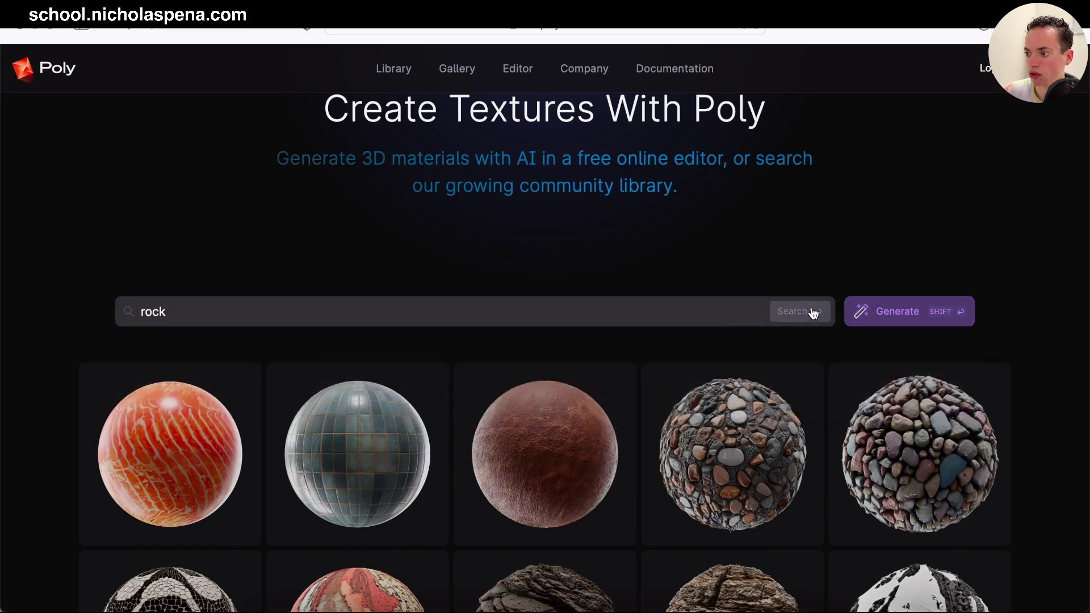
left_click(691, 310)
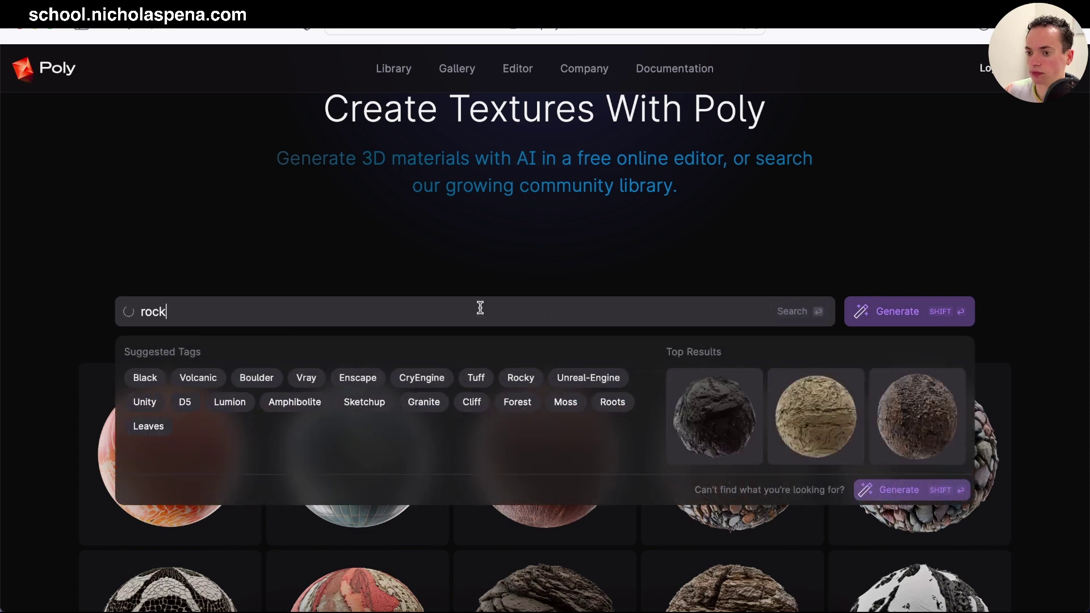
scroll(262, 366, "down", 3)
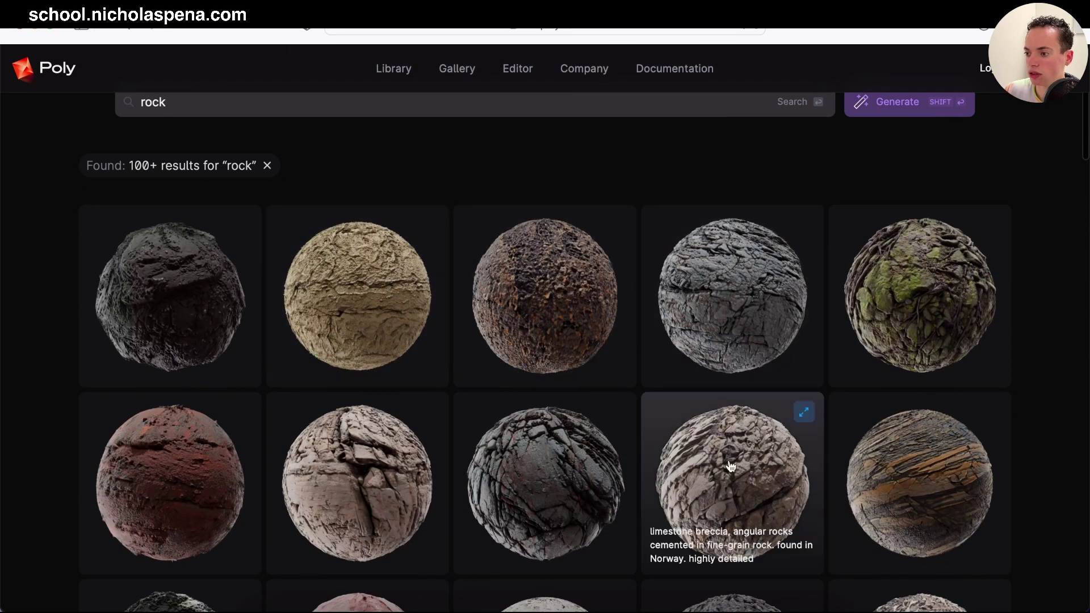
scroll(725, 445, "down", 5)
scroll(686, 469, "down", 5)
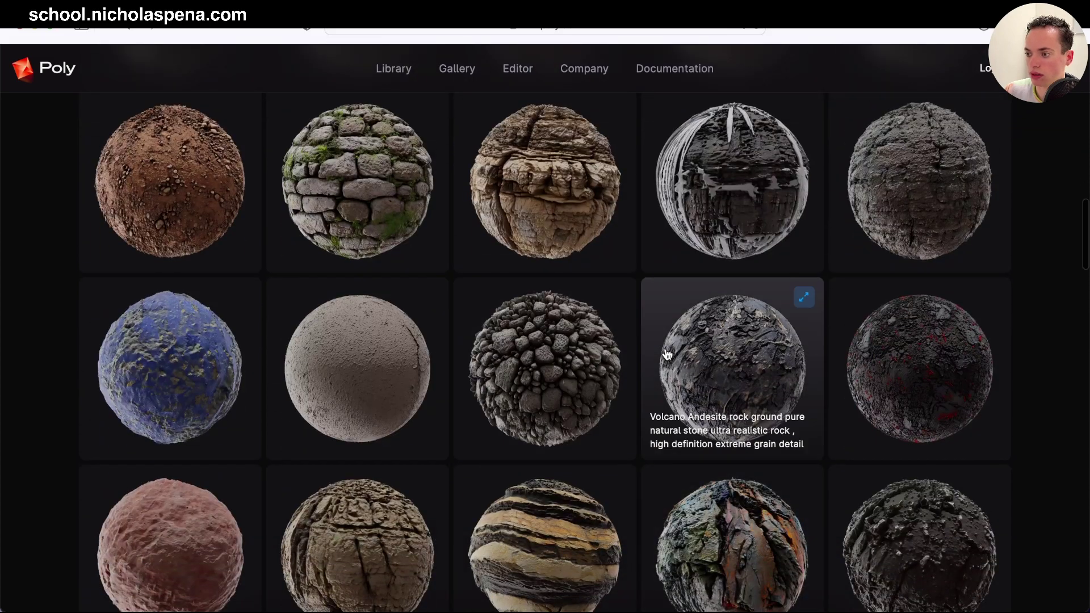
scroll(769, 369, "down", 3)
scroll(770, 375, "down", 2)
scroll(769, 375, "down", 2)
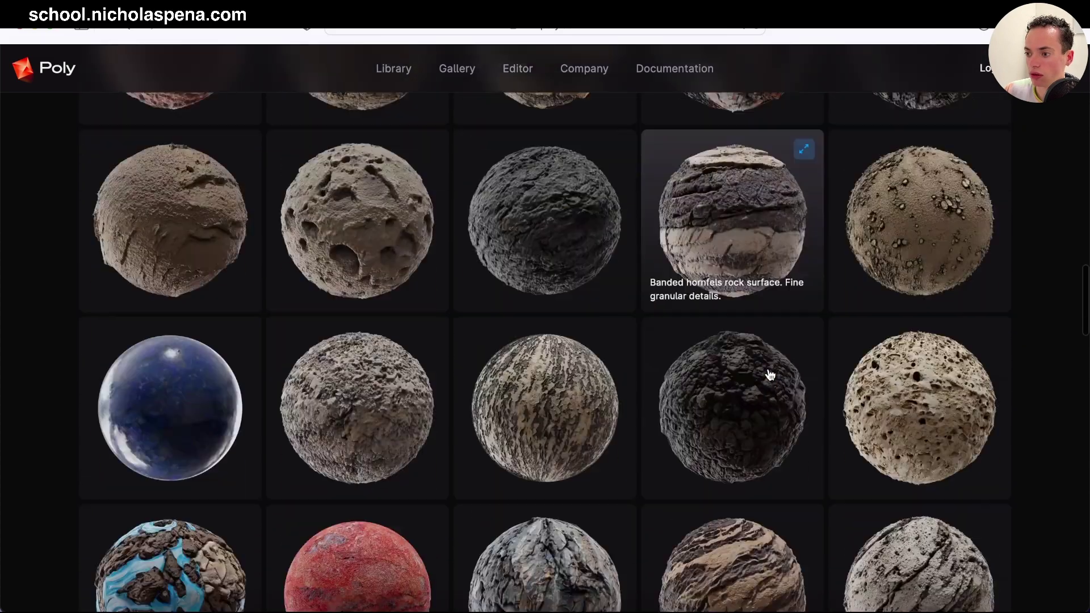
scroll(769, 375, "down", 1)
scroll(769, 376, "down", 2)
scroll(769, 375, "down", 2)
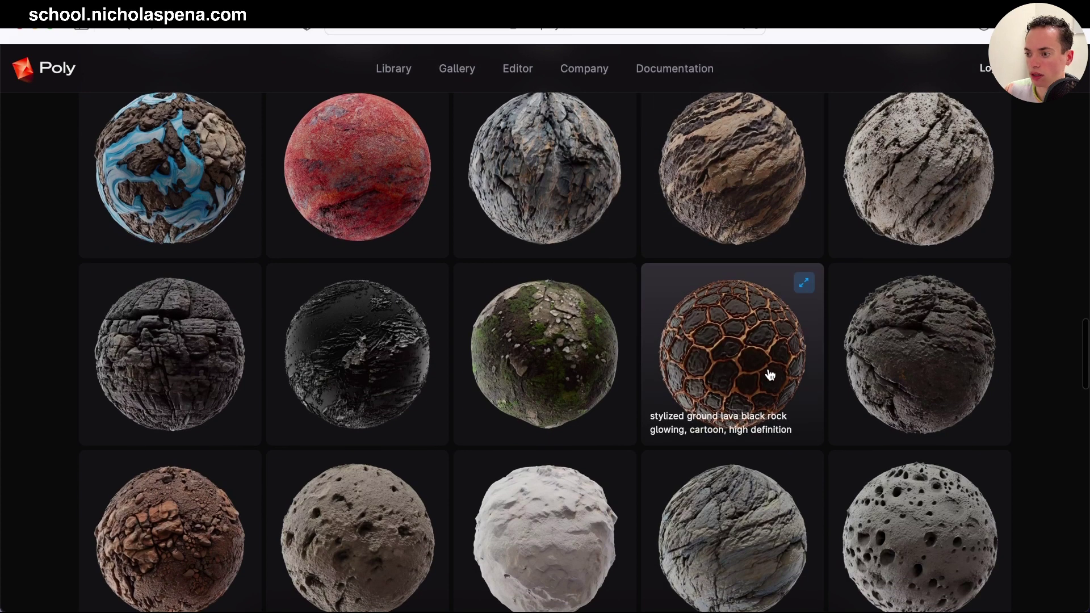
scroll(769, 375, "down", 2)
scroll(769, 375, "down", 4)
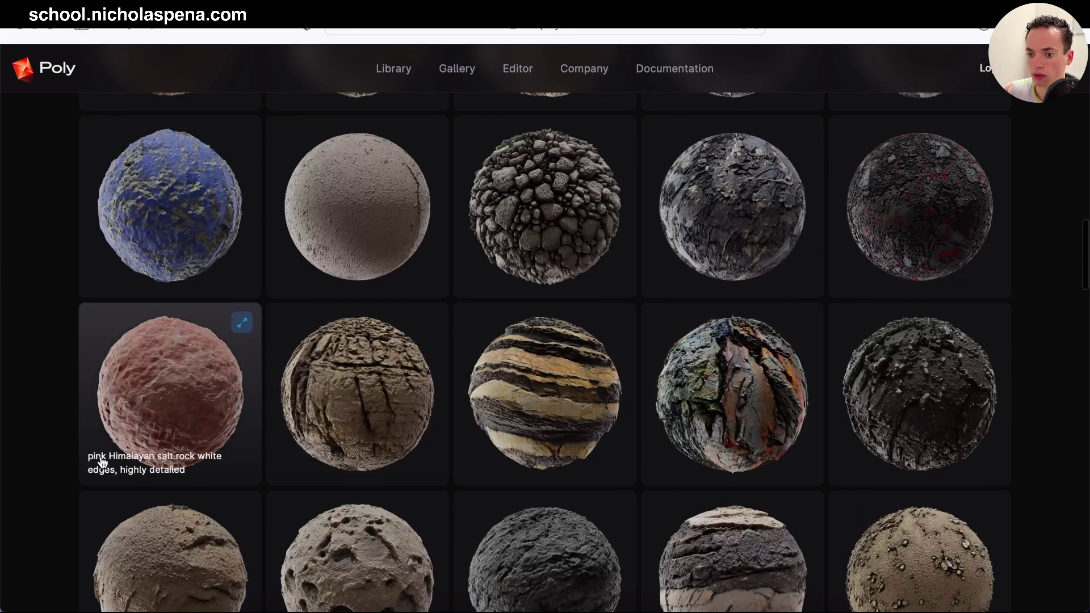
Open the pink Himalayan salt rock material and preview its color, normal, height, AO and roughness maps
left_click(207, 388)
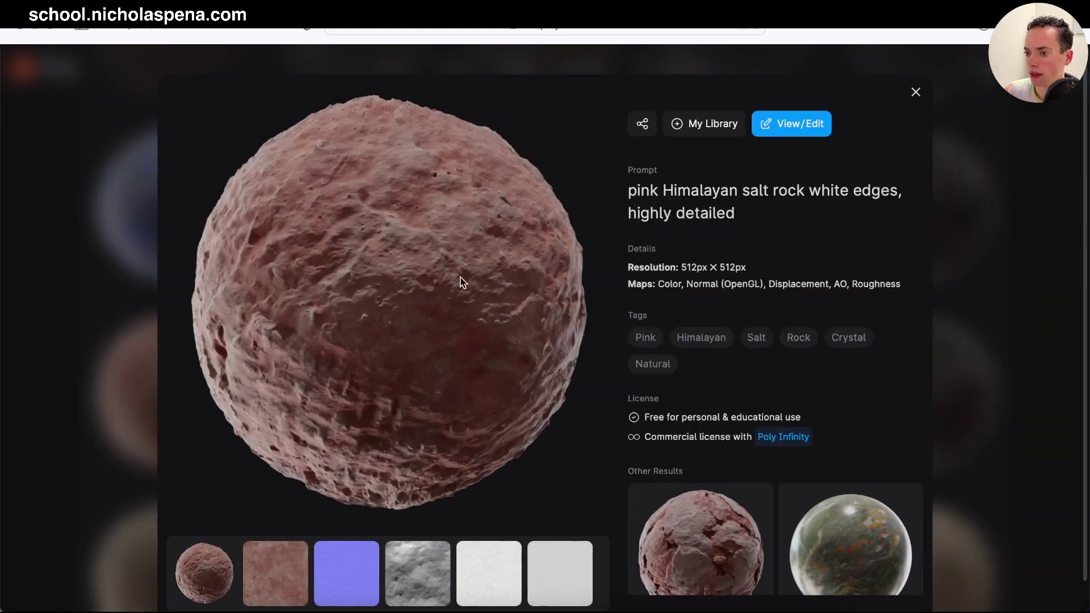
left_click(295, 576)
left_click(345, 577)
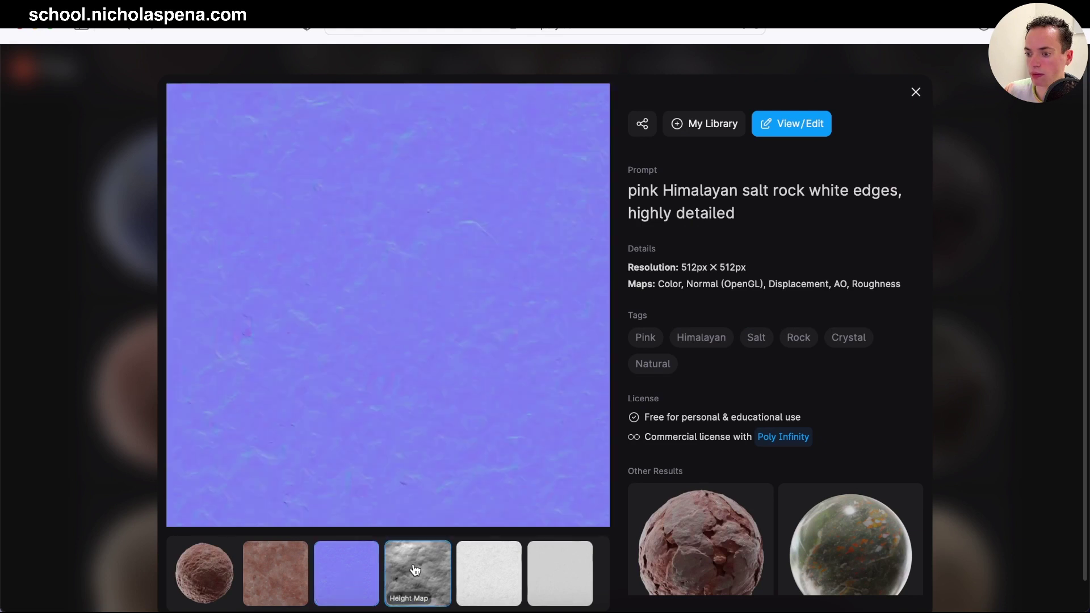
left_click(449, 569)
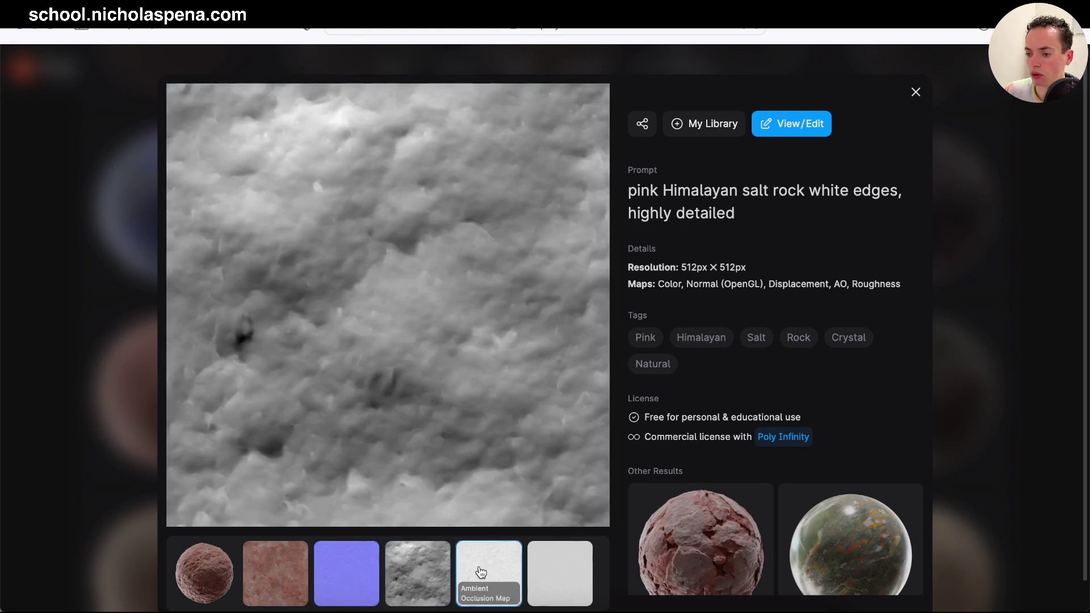
left_click(480, 572)
left_click(548, 571)
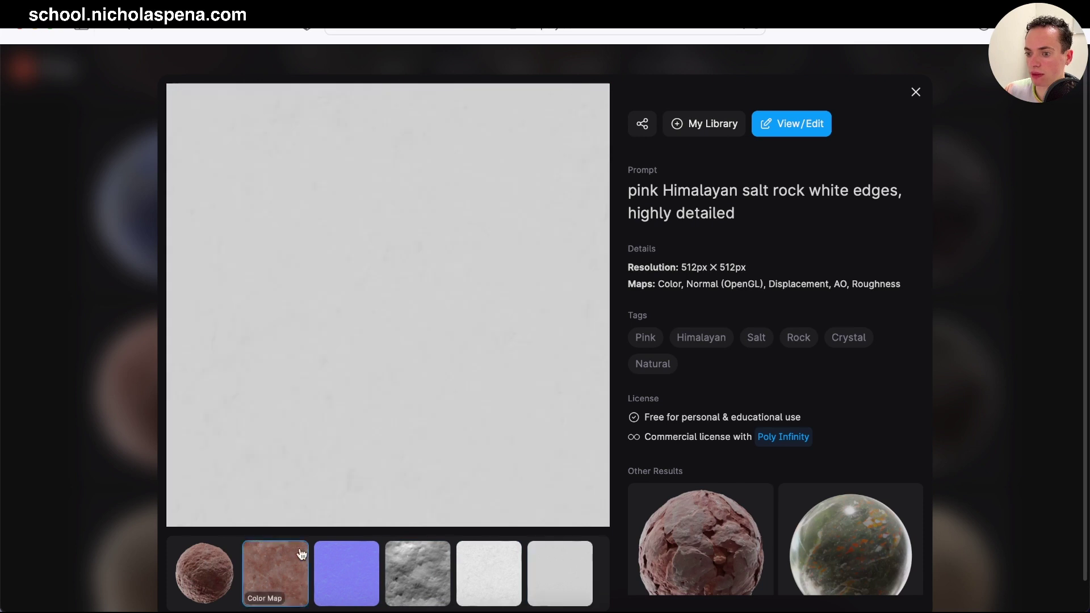
Review the normal, height, ambient occlusion and roughness maps a second time
left_click(230, 566)
left_click(341, 565)
left_click(419, 565)
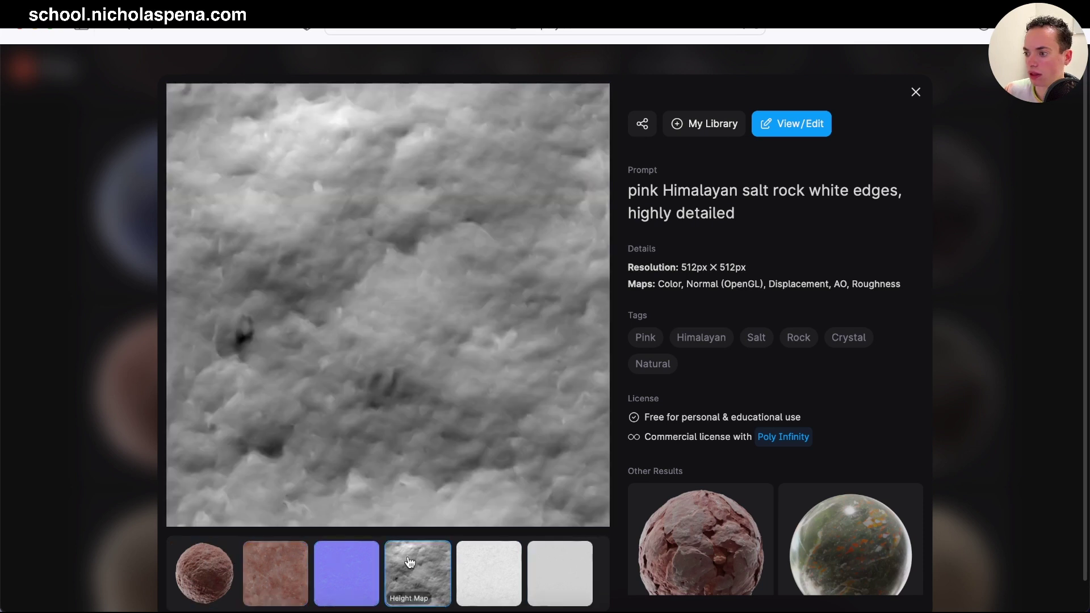
left_click(485, 569)
left_click(543, 561)
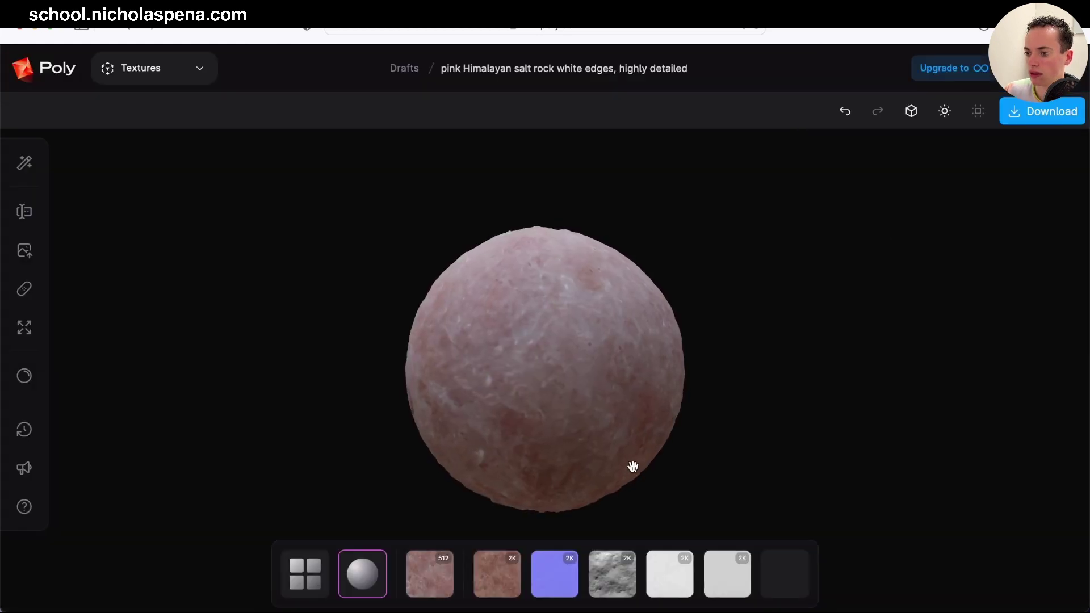
Show the generated source image grid, then view the 512 color map on the canvas
left_click(306, 576)
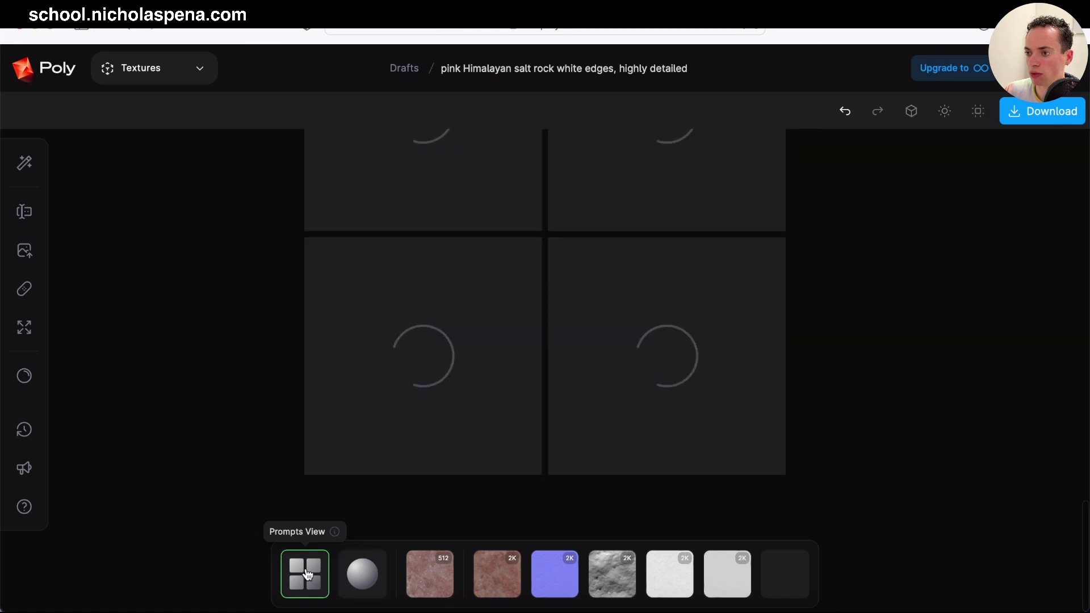
scroll(983, 302, "up", 1)
scroll(988, 302, "up", 2)
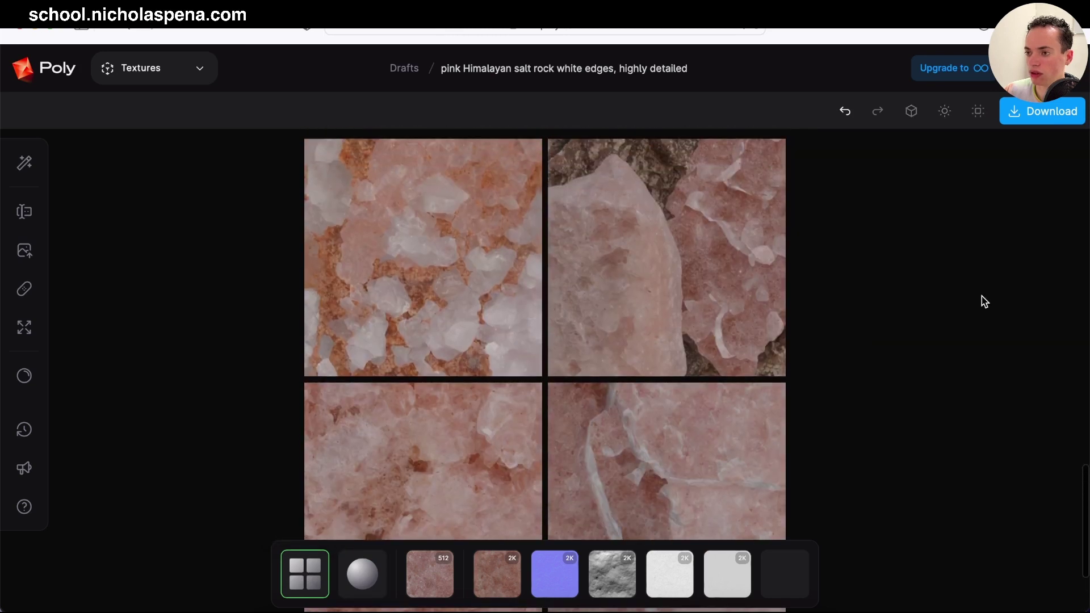
scroll(873, 437, "down", 3)
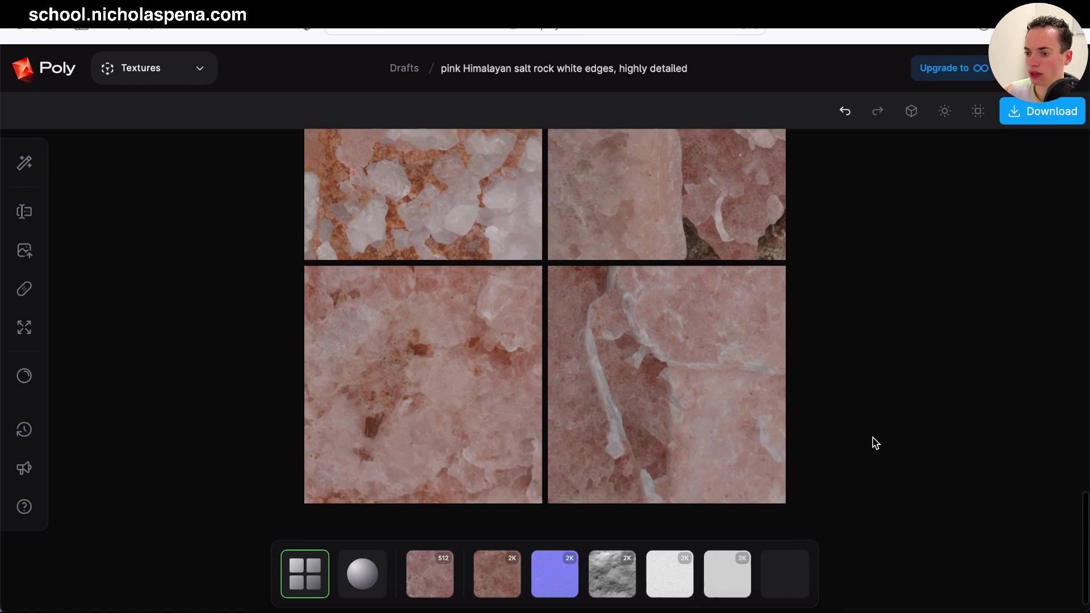
left_click(439, 589)
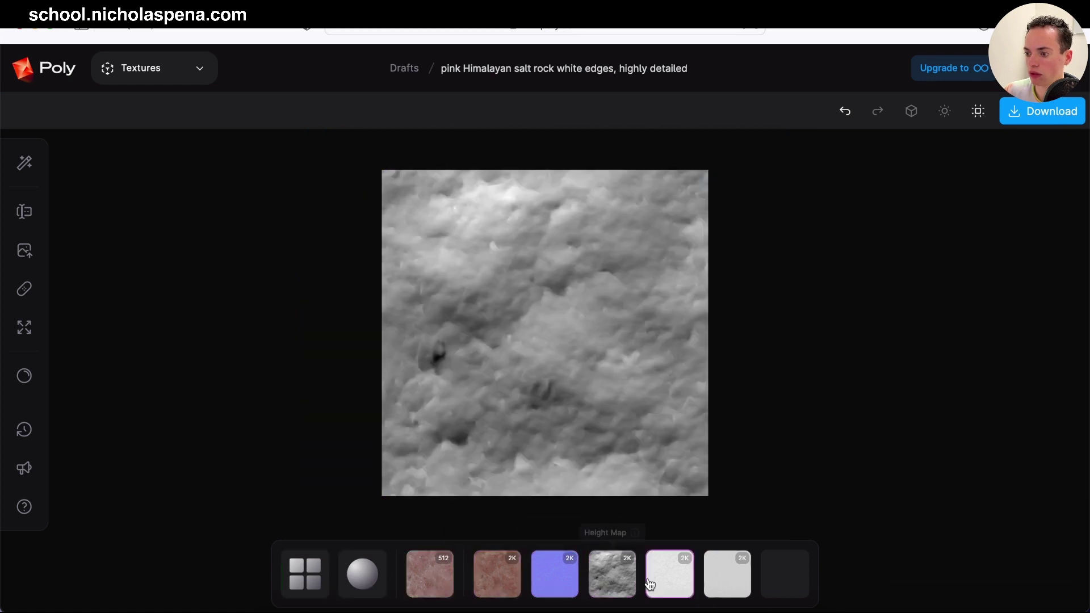
Export the salt rock texture maps from Poly as a JPG (8-bit) zip
left_click(1050, 123)
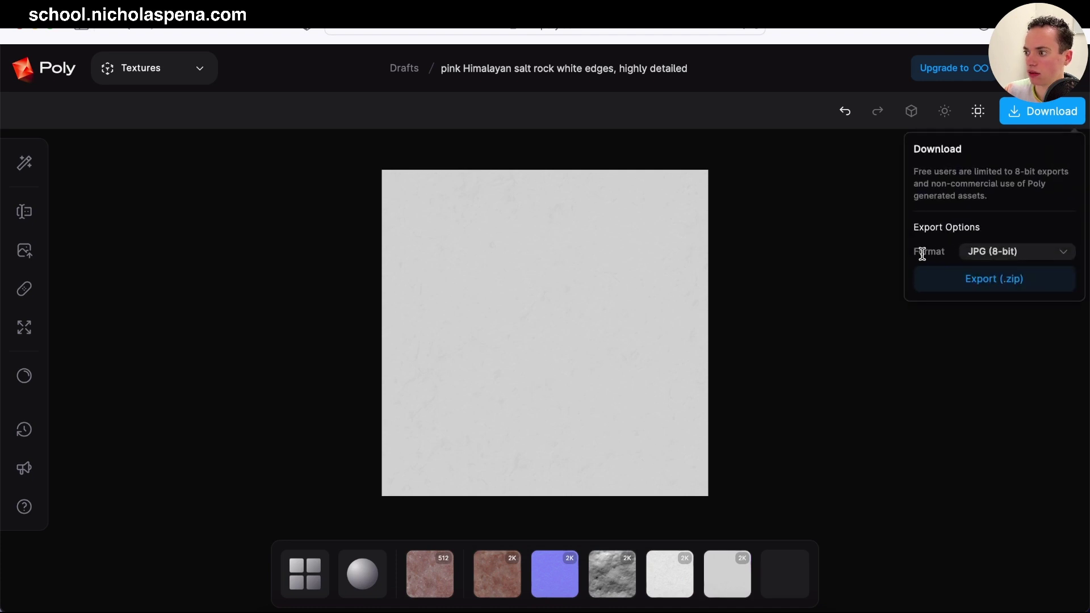
left_click(995, 252)
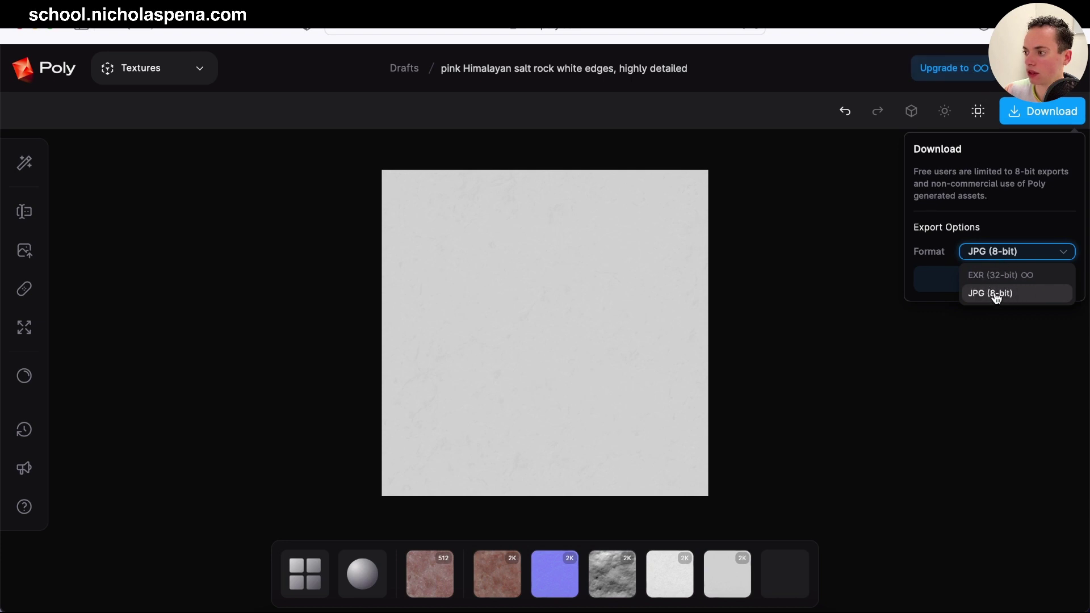
left_click(995, 294)
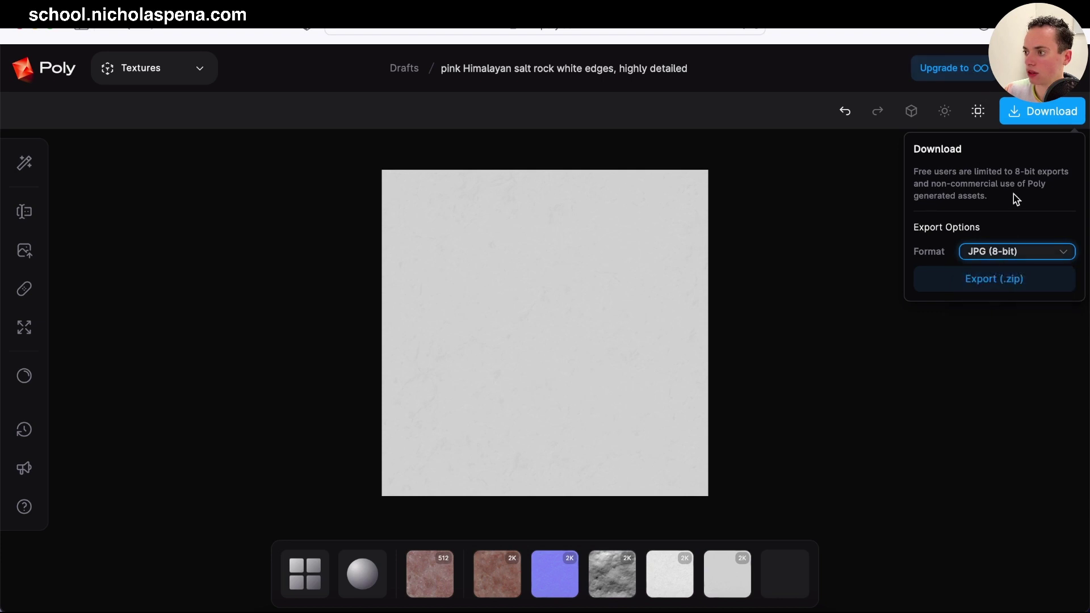
left_click(1015, 285)
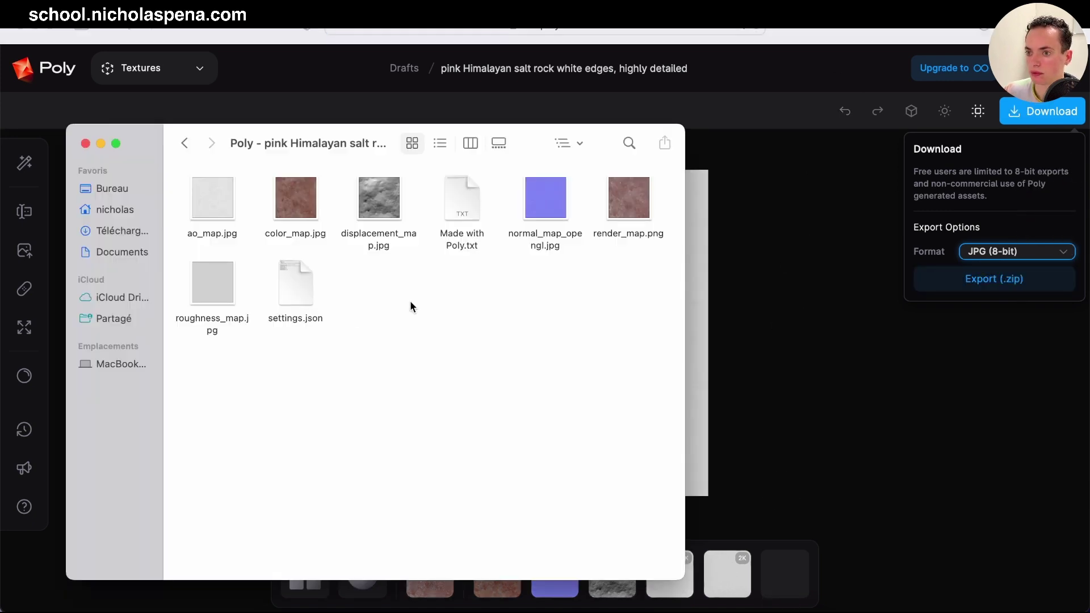
Open displacement_map.jpg and render_map.png from the exported texture folder in Preview
left_click_drag(328, 137, 378, 137)
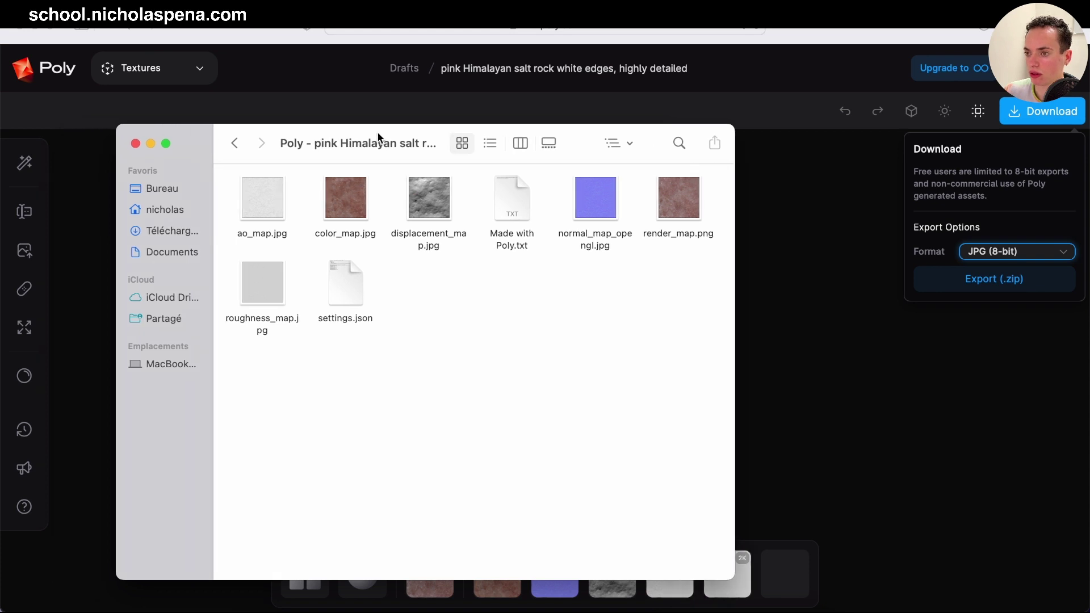
left_click_drag(685, 335, 280, 210)
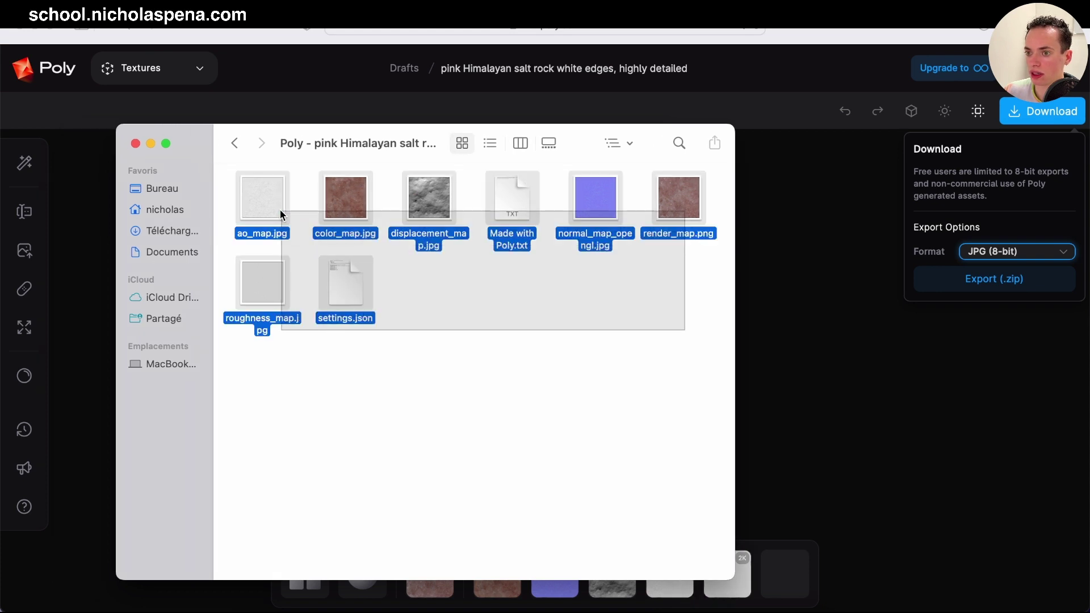
left_click(492, 398)
left_click(437, 203)
double_click(436, 200)
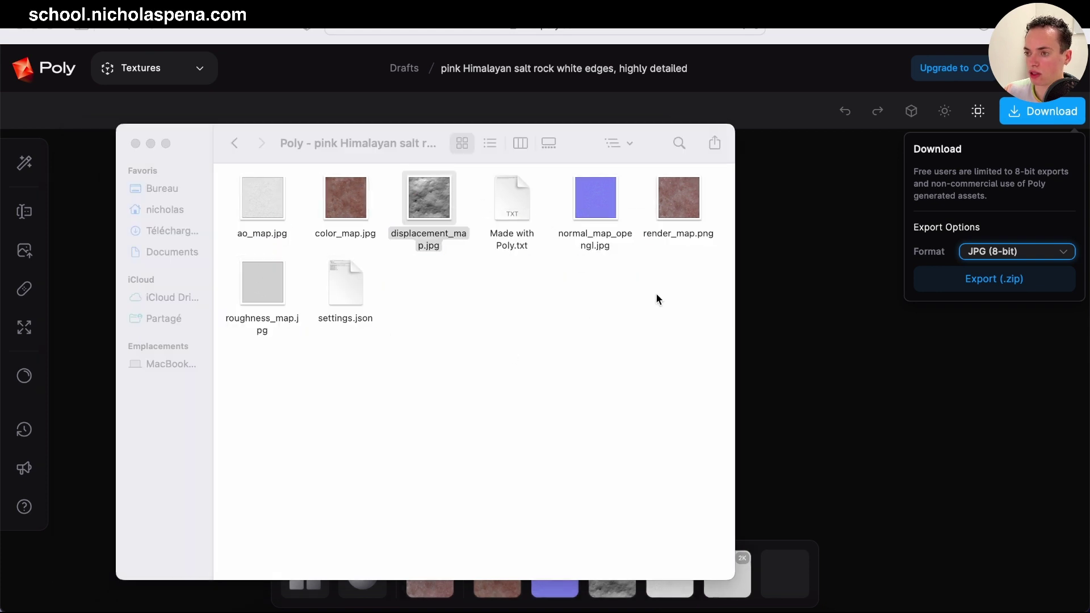
double_click(679, 200)
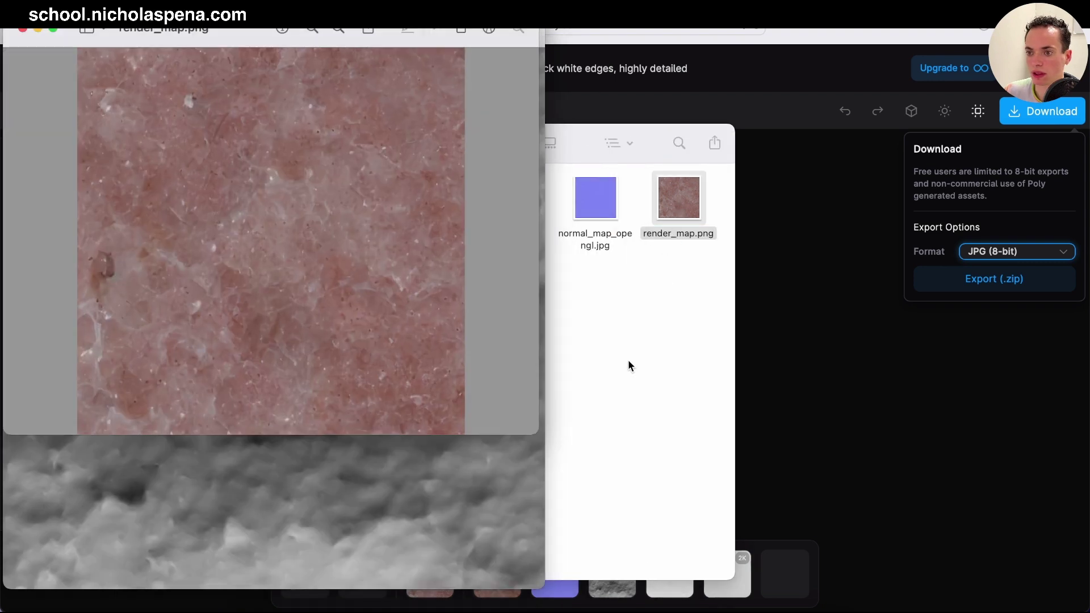
left_click(628, 367)
Select the cube in Blender, switch to Shading, and add a new Principled BSDF material
left_click(657, 596)
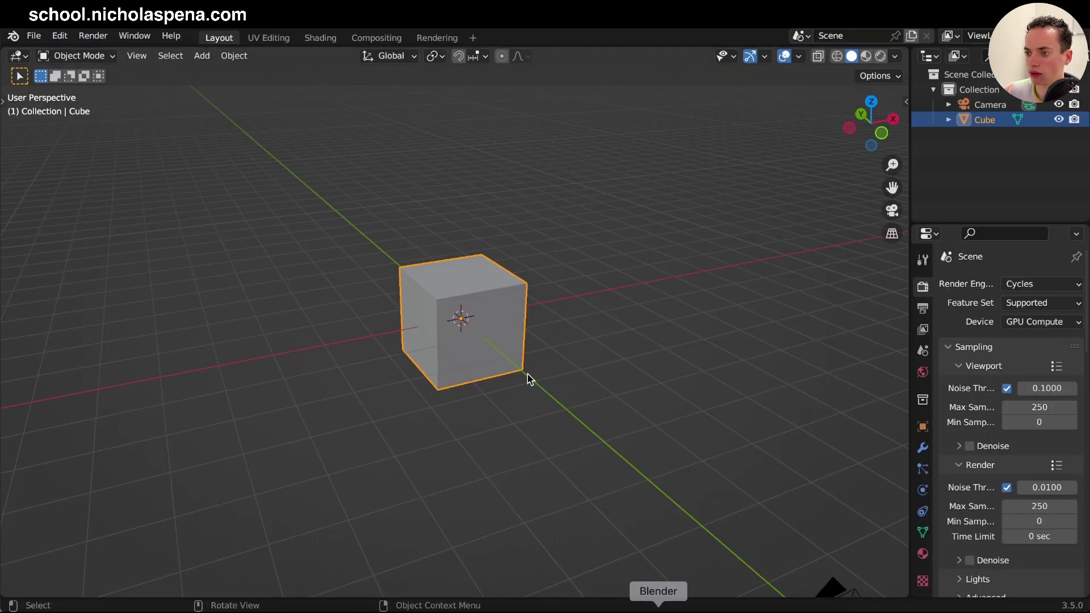
left_click(471, 314)
middle_click_drag(471, 313, 376, 98, "ctrl")
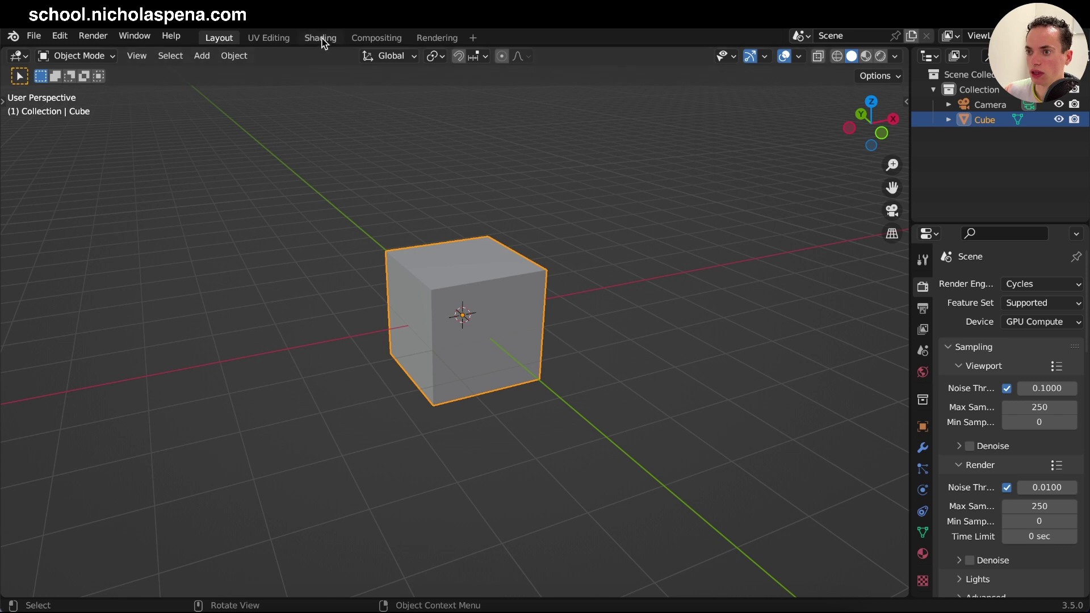
key("ctrl+Page_Down")
key("ctrl+Page_Down")
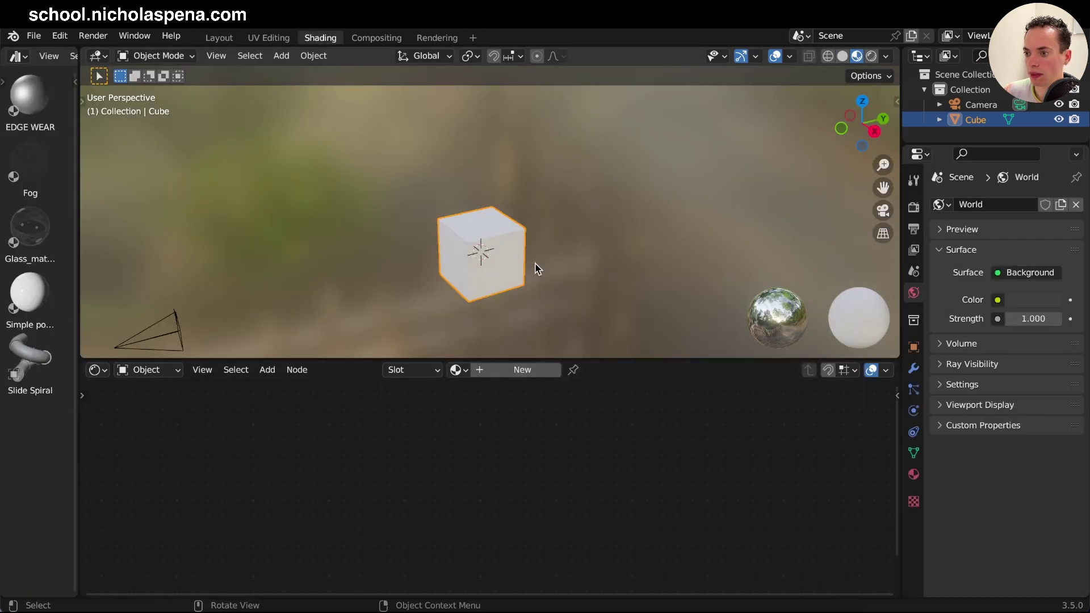
scroll(508, 237, "left", 5)
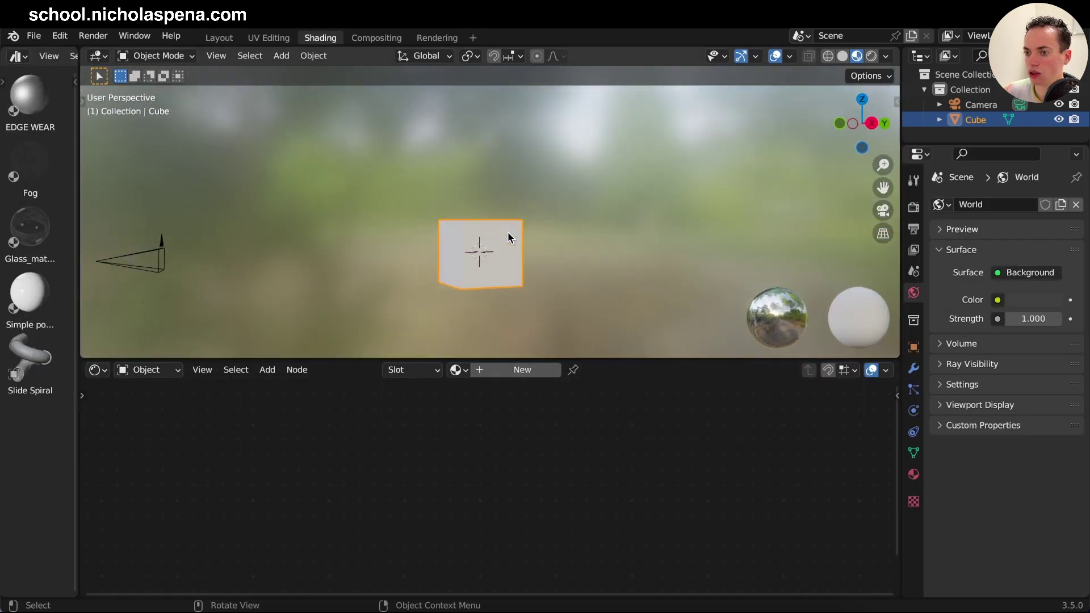
scroll(508, 237, "up", 3, "ctrl")
left_click(538, 370)
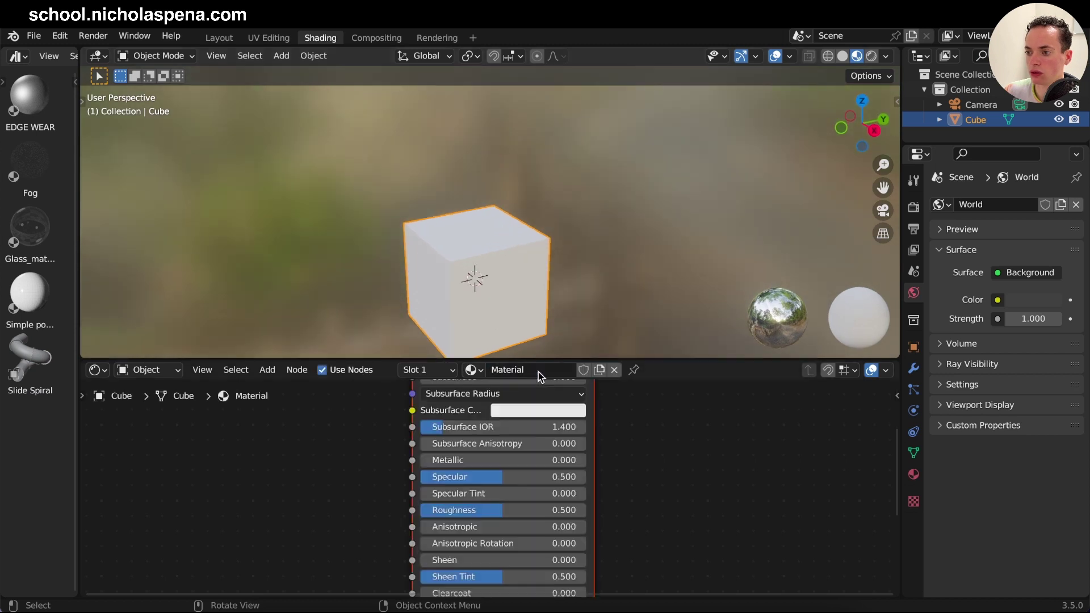
scroll(601, 309, "down", 2, "shift")
scroll(689, 435, "up", 2)
scroll(689, 435, "up", 2)
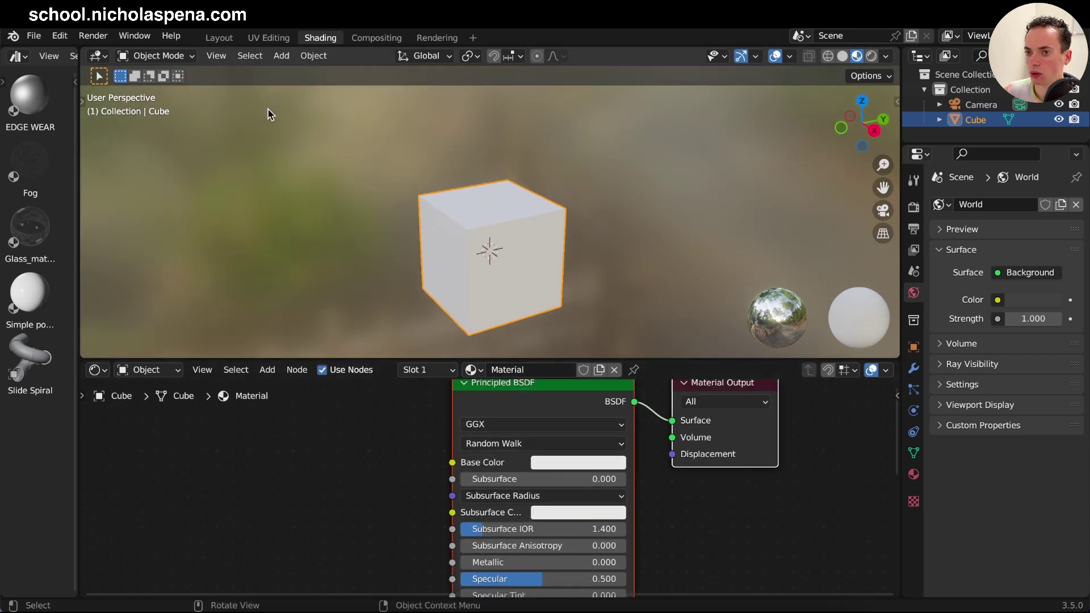
Confirm Node Wrangler is enabled in Preferences > Add-ons, then select the Principled BSDF node
left_click(59, 39)
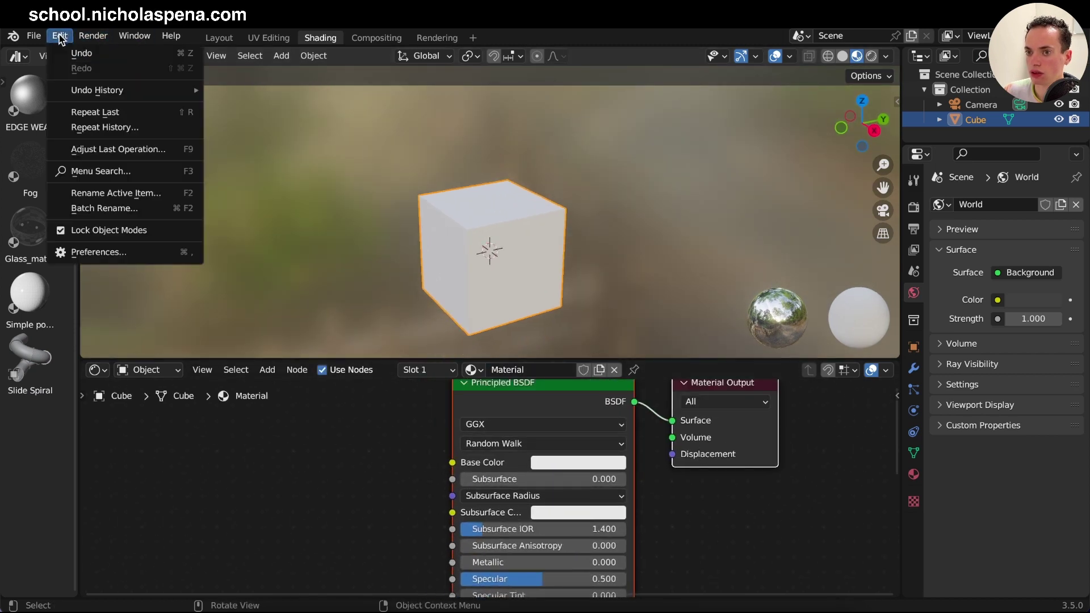
left_click(133, 253)
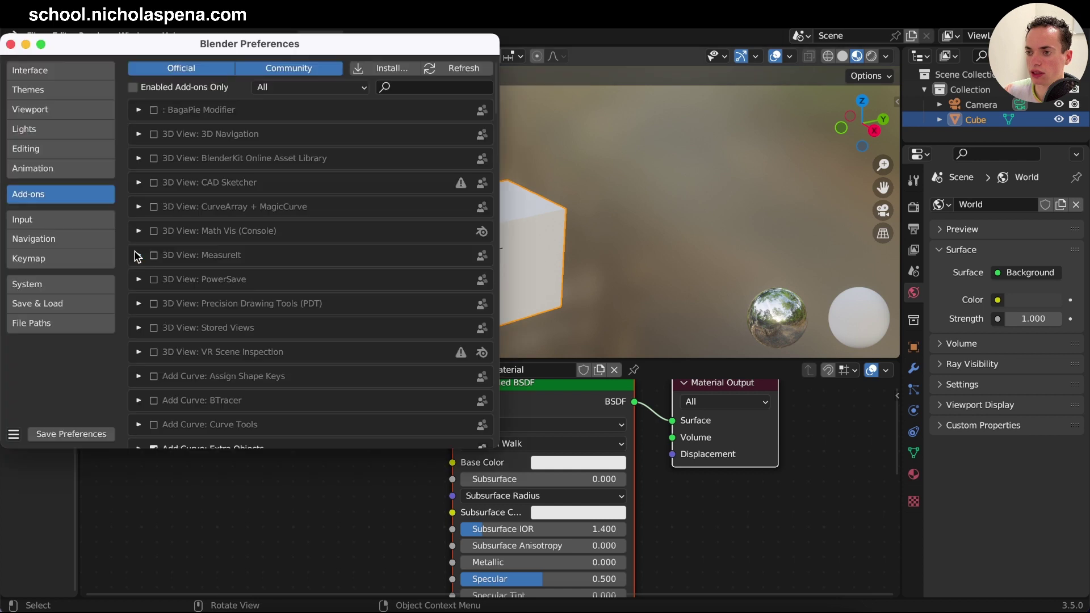
left_click(441, 88)
type("node")
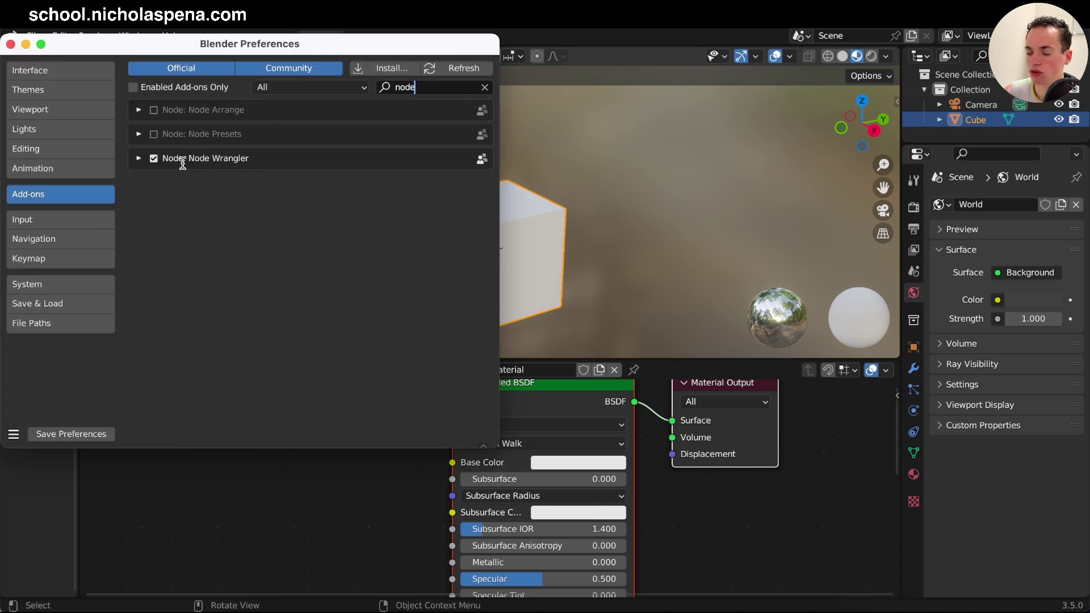
left_click(10, 45)
scroll(389, 452, "up", 2)
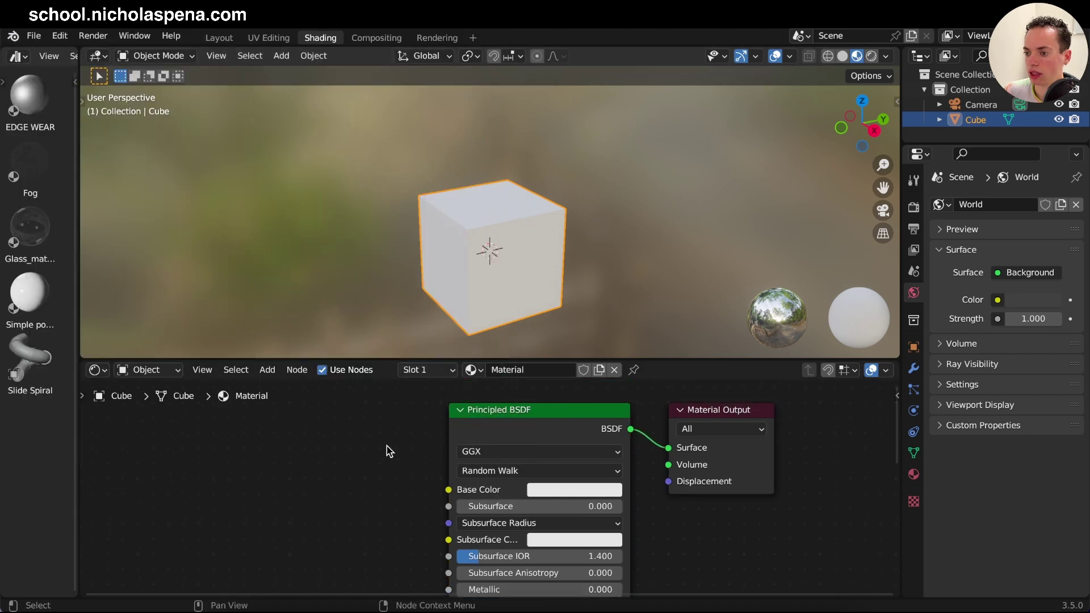
left_click(522, 421)
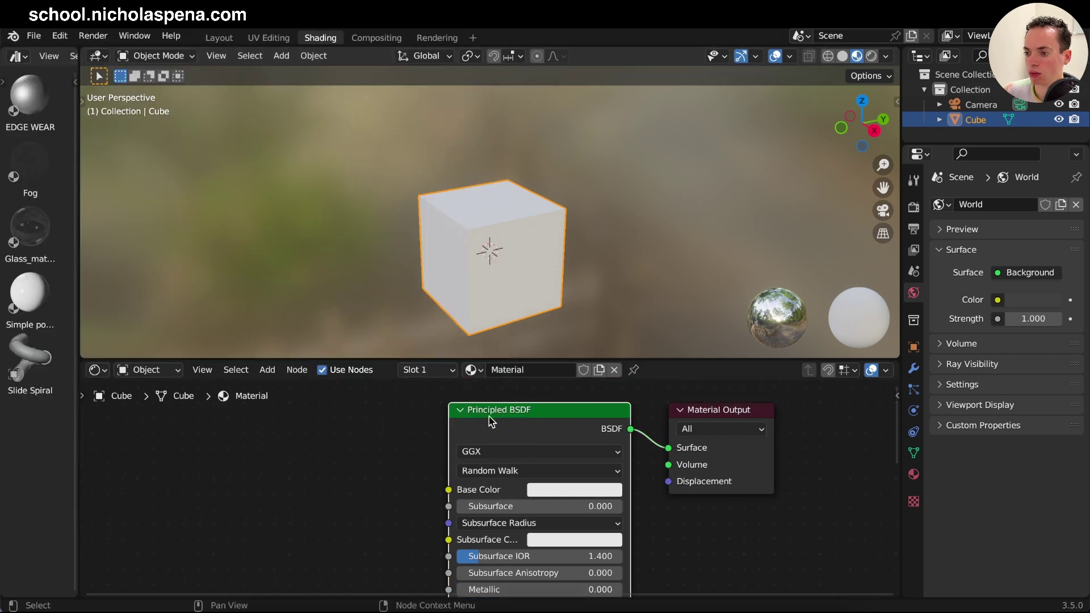
Run Principled Texture Setup (Ctrl+Shift+T) with the color, displacement, normal and roughness JPGs
key("ctrl+shift")
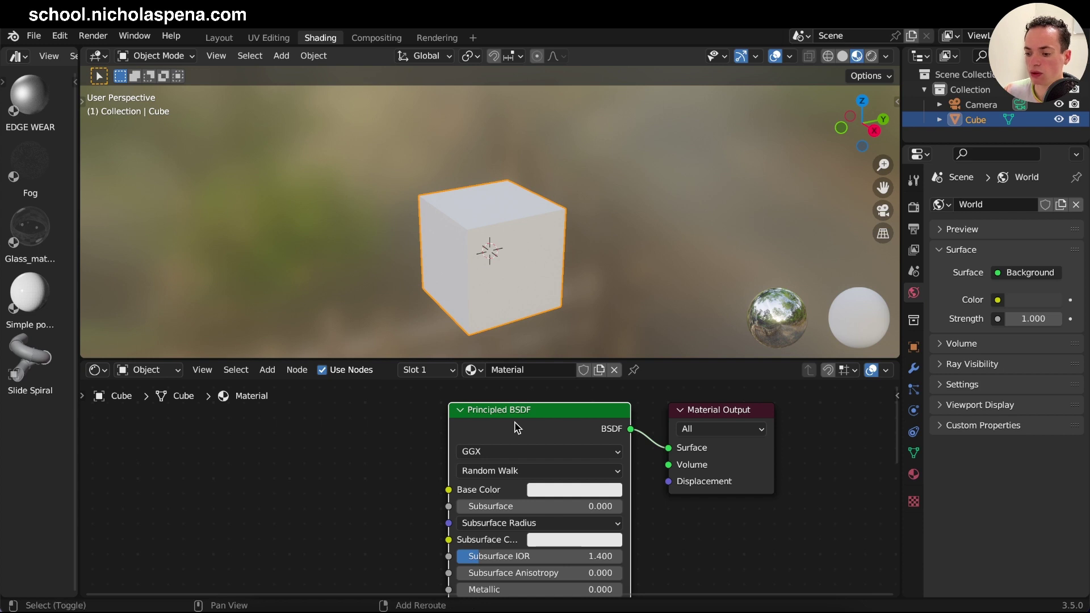
key("ctrl+shift+t")
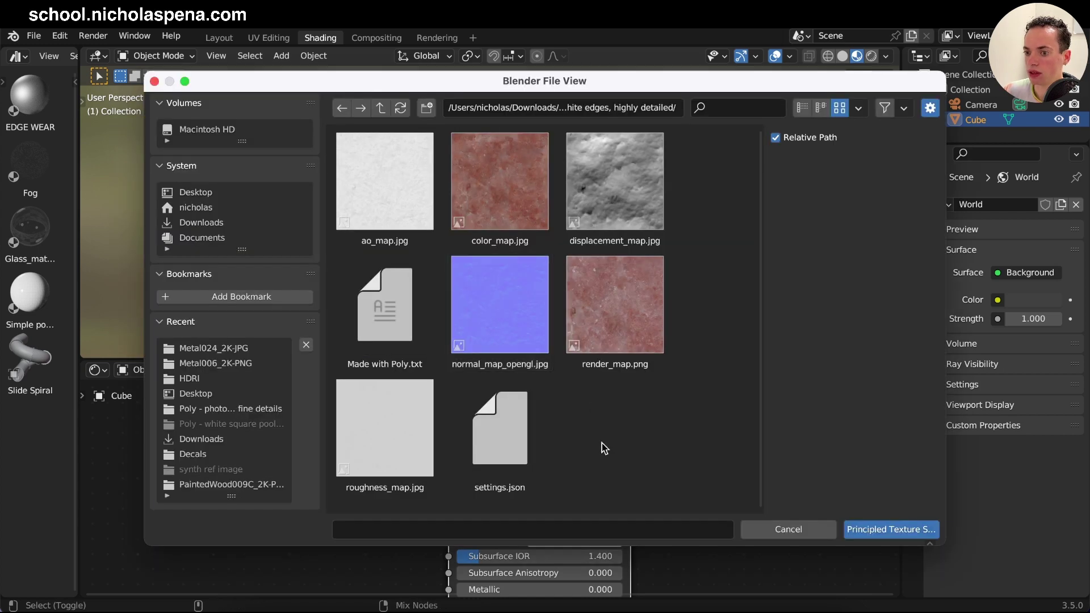
key("Right")
key("Right")
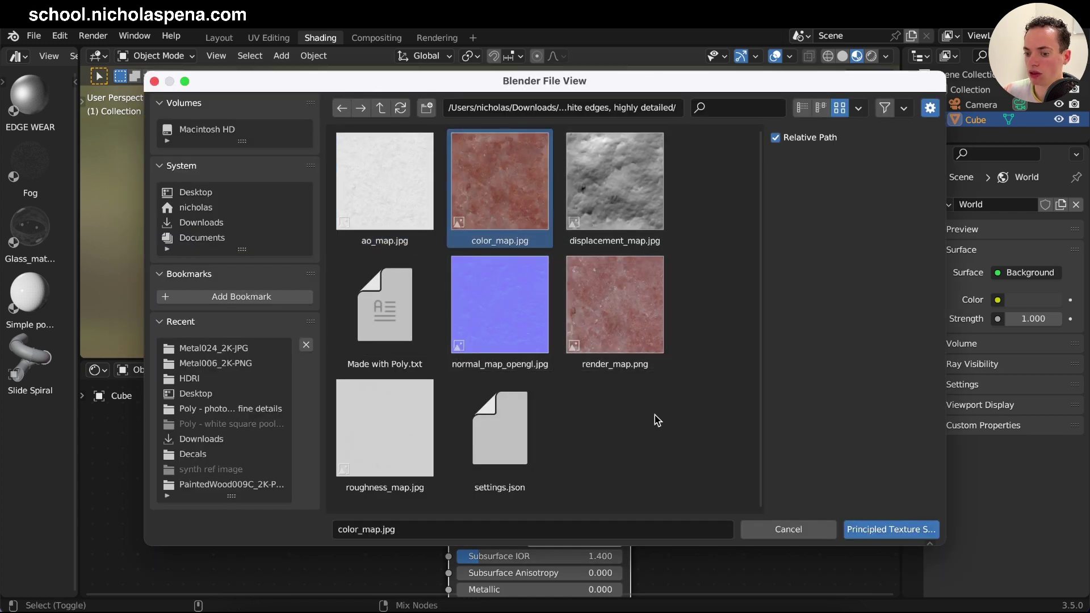
key("a")
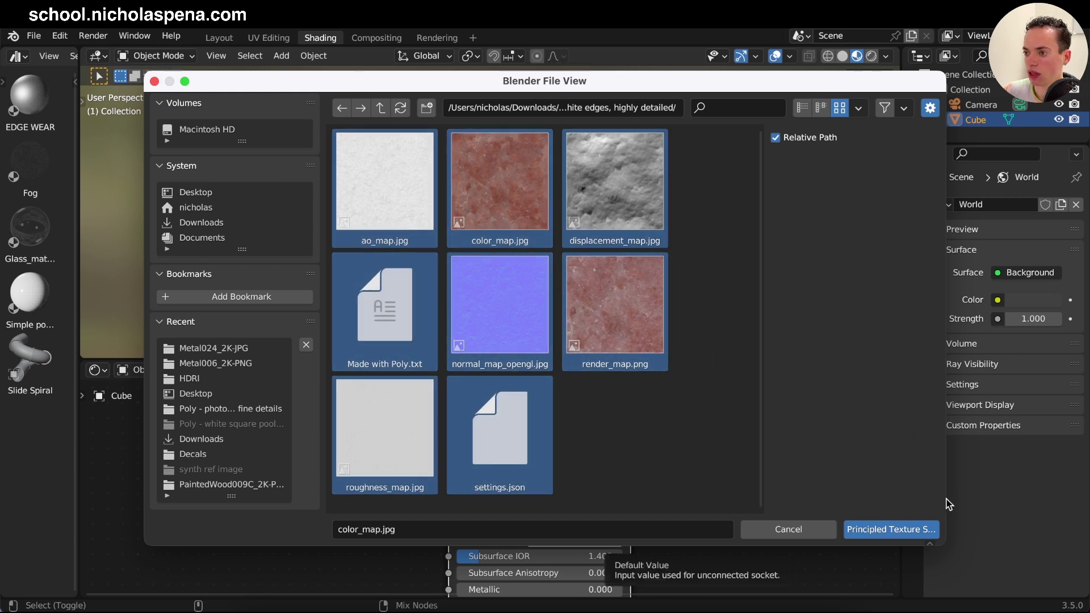
left_click(617, 418)
left_click(502, 194)
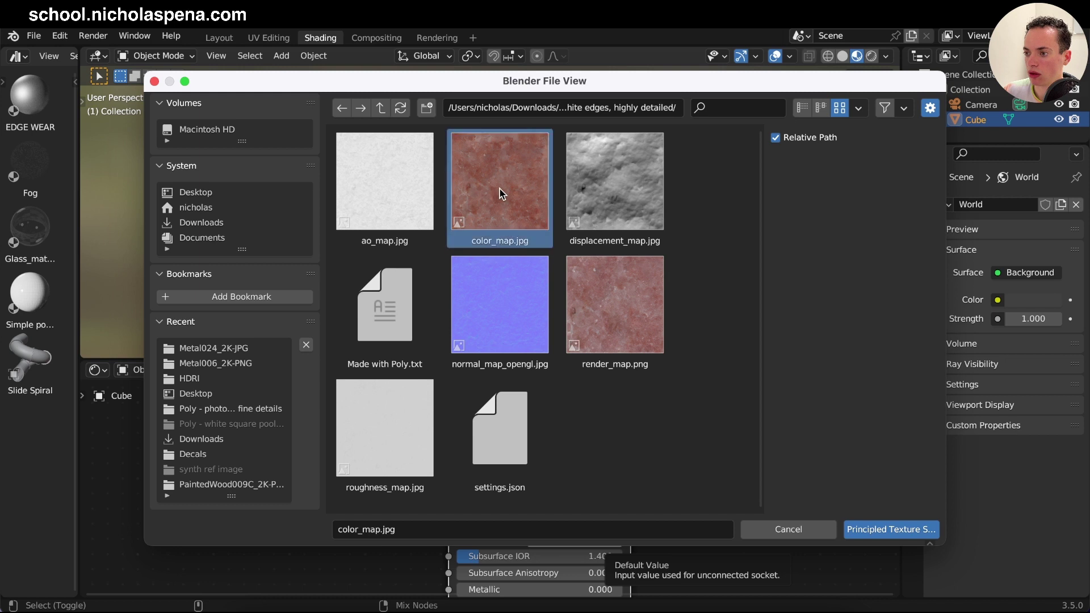
left_click(622, 184, "shift")
left_click(509, 328, "shift")
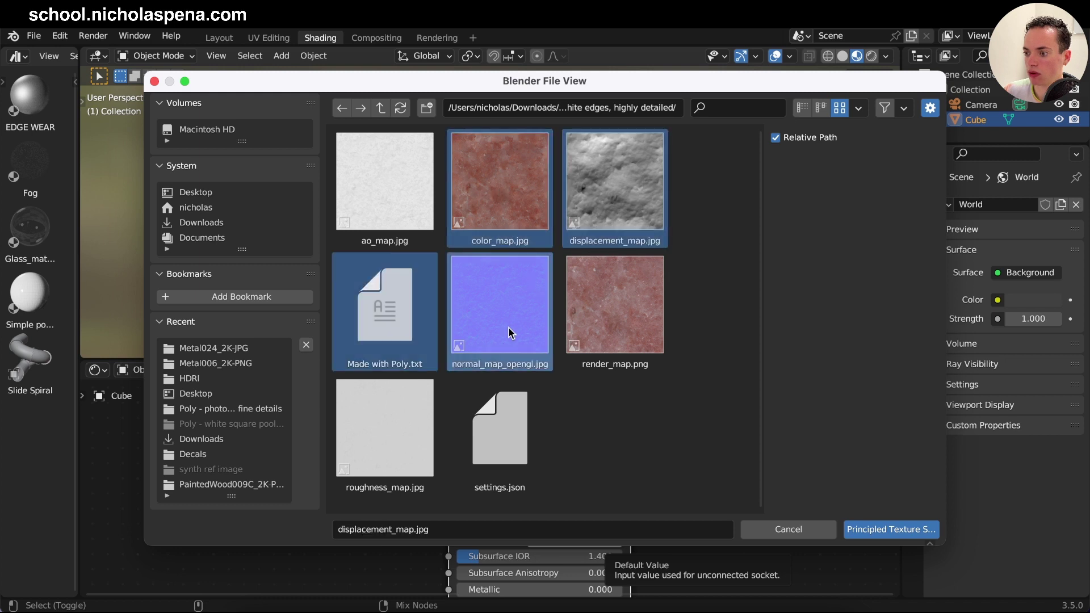
left_click(397, 309, "ctrl")
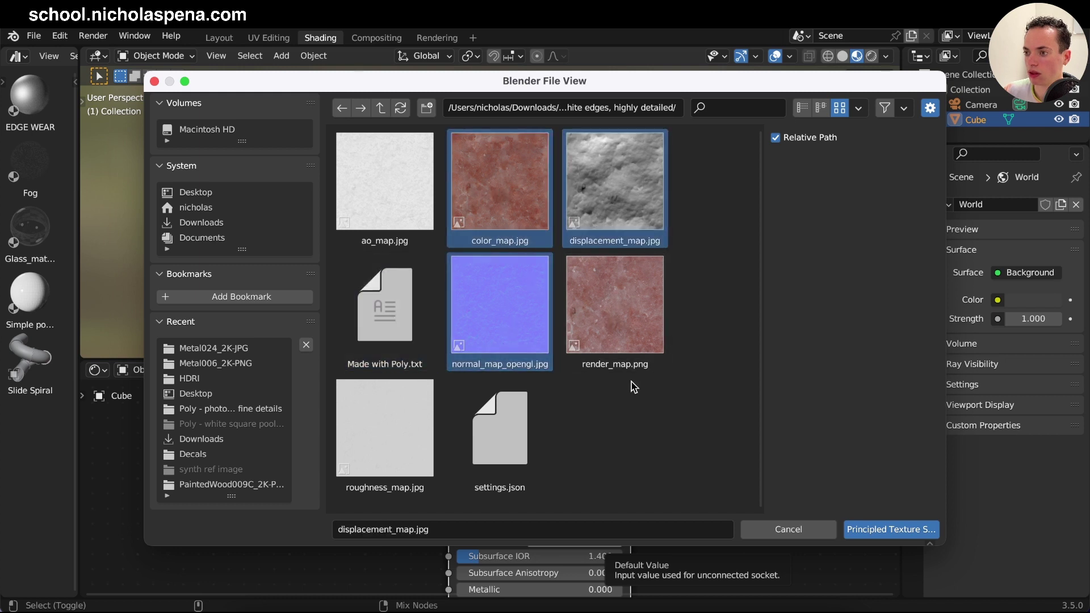
left_click(401, 453, "ctrl")
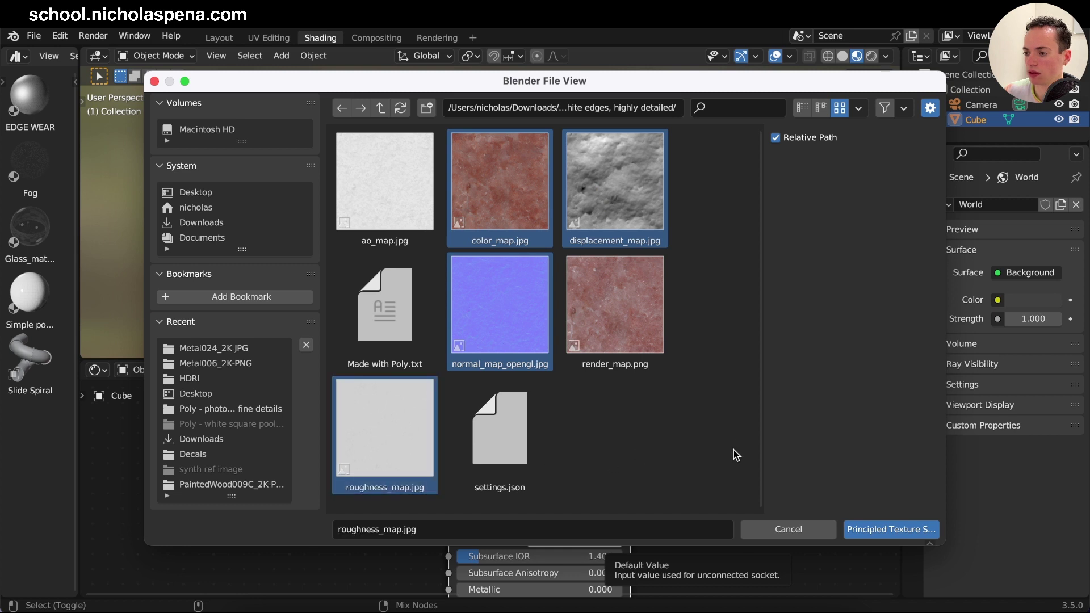
left_click(893, 530)
scroll(516, 475, "left", 5)
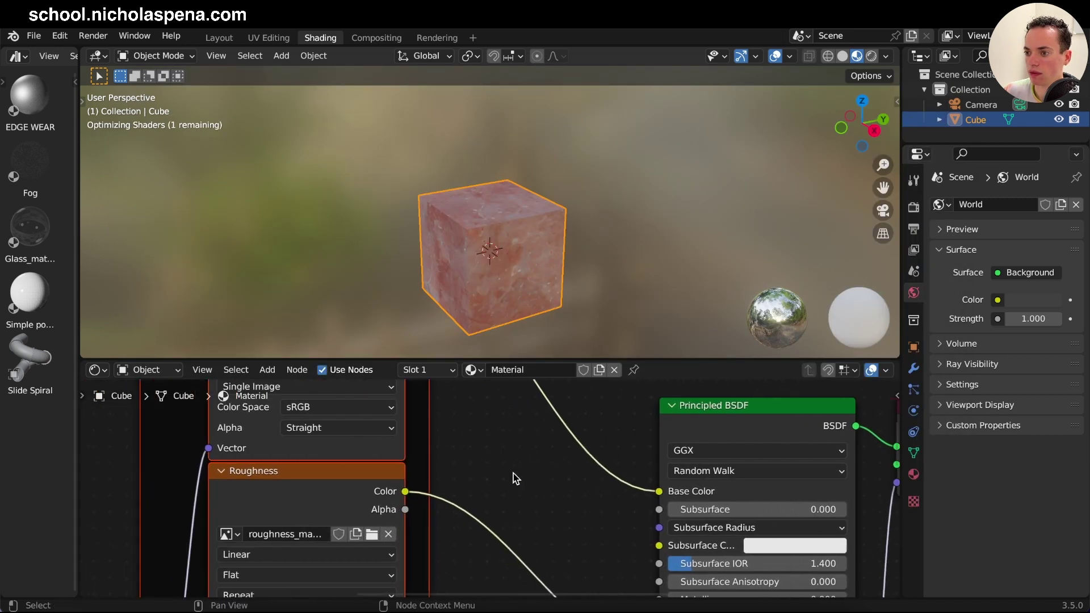
scroll(514, 478, "up", 2, "shift")
scroll(512, 252, "up", 5)
scroll(512, 252, "down", 3)
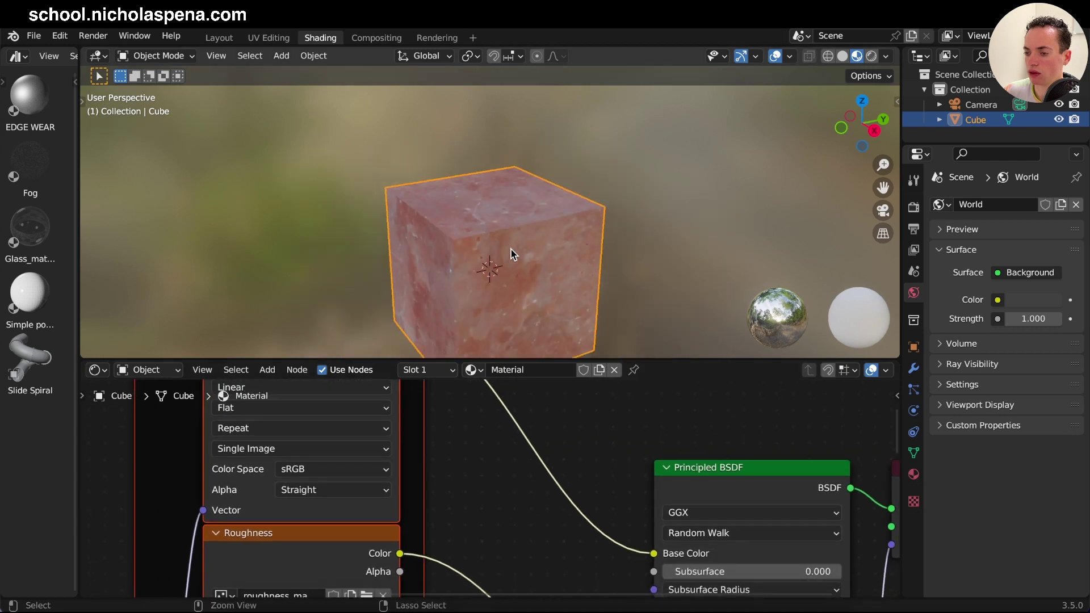
Orbit around the textured cube and switch the viewport to Rendered shading
middle_click_drag(512, 249, 528, 247)
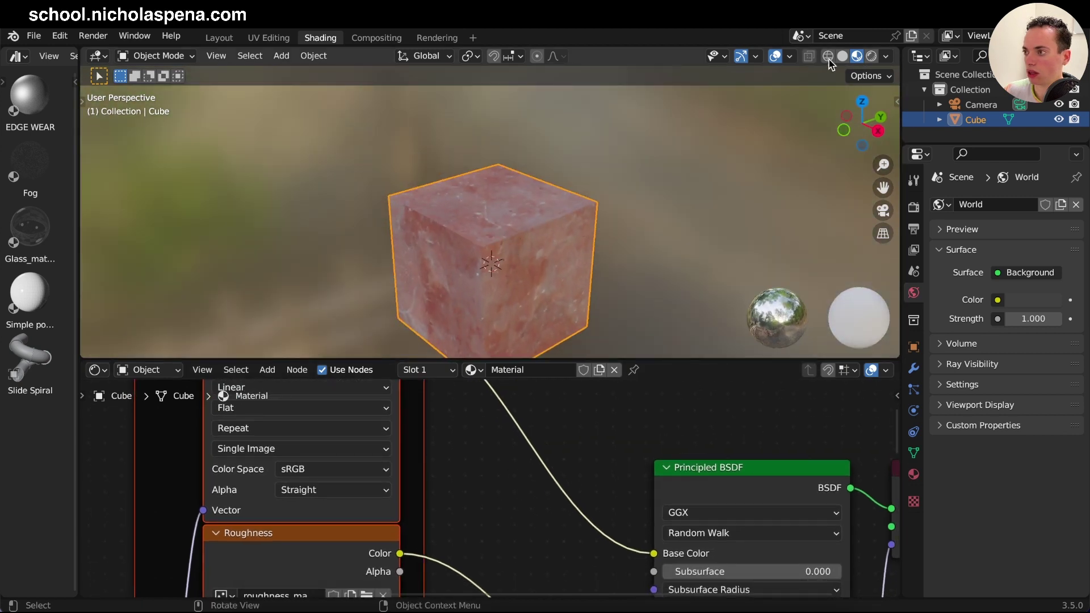
left_click(873, 57)
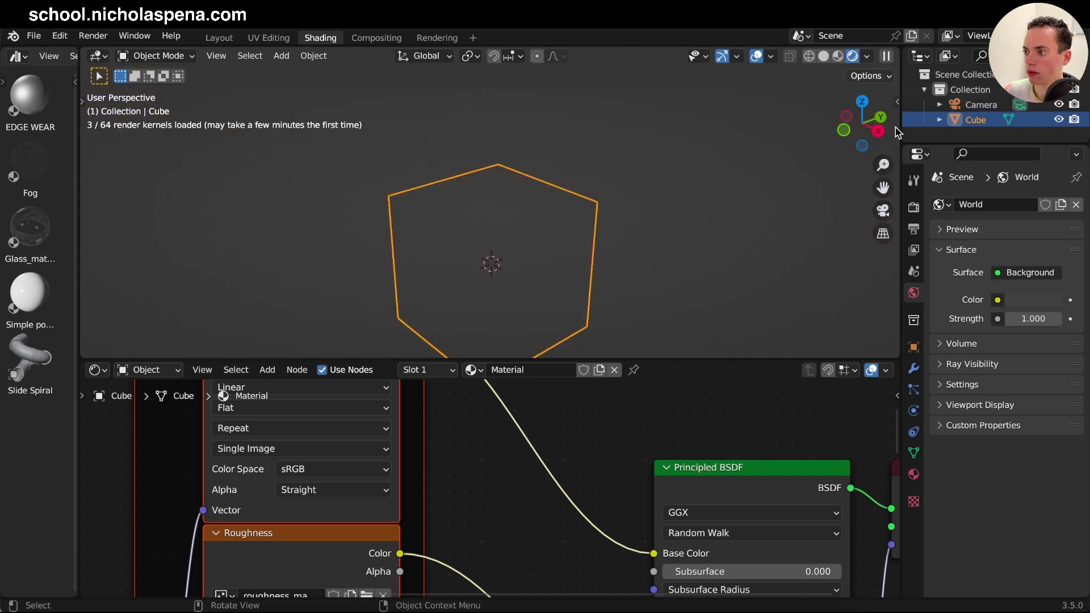
Set a Christmas living-room HDRI as the world background
left_click(915, 208)
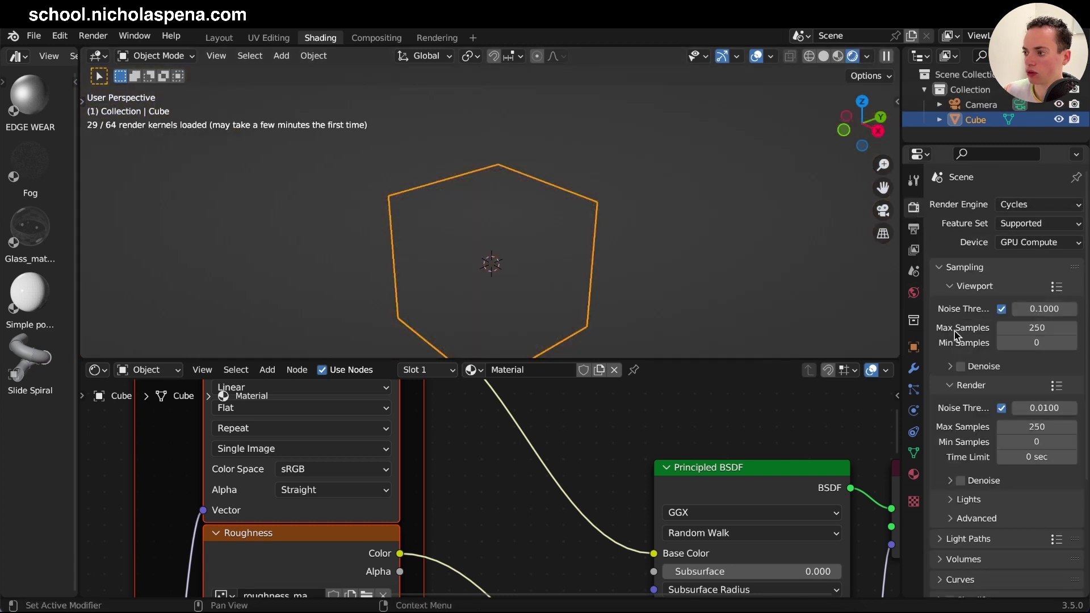
left_click(915, 292)
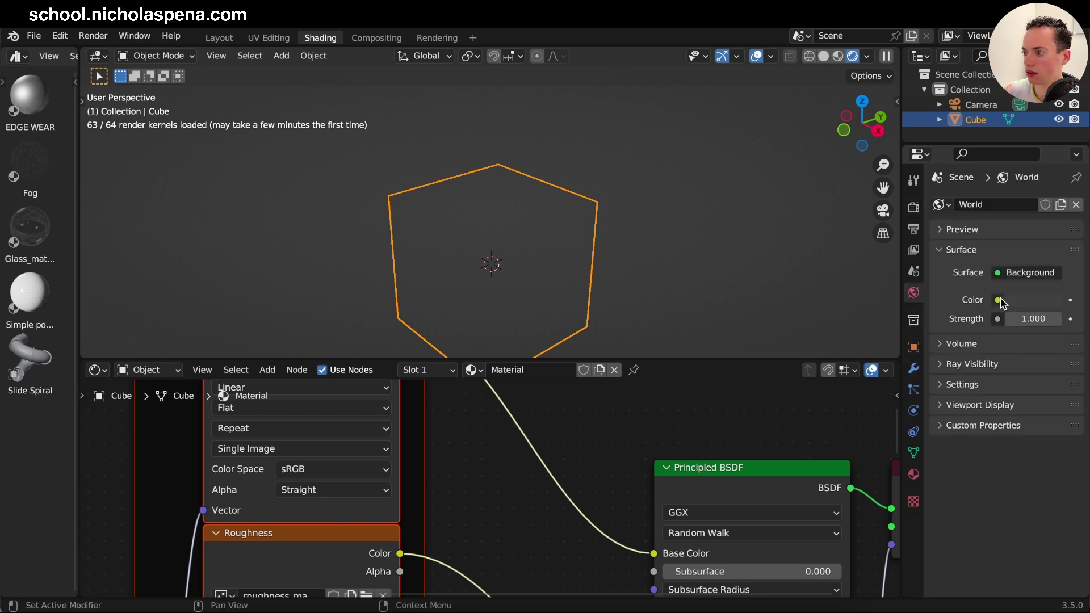
middle_click_drag(631, 256, 566, 246)
scroll(566, 249, "up", 2)
scroll(567, 250, "up", 2)
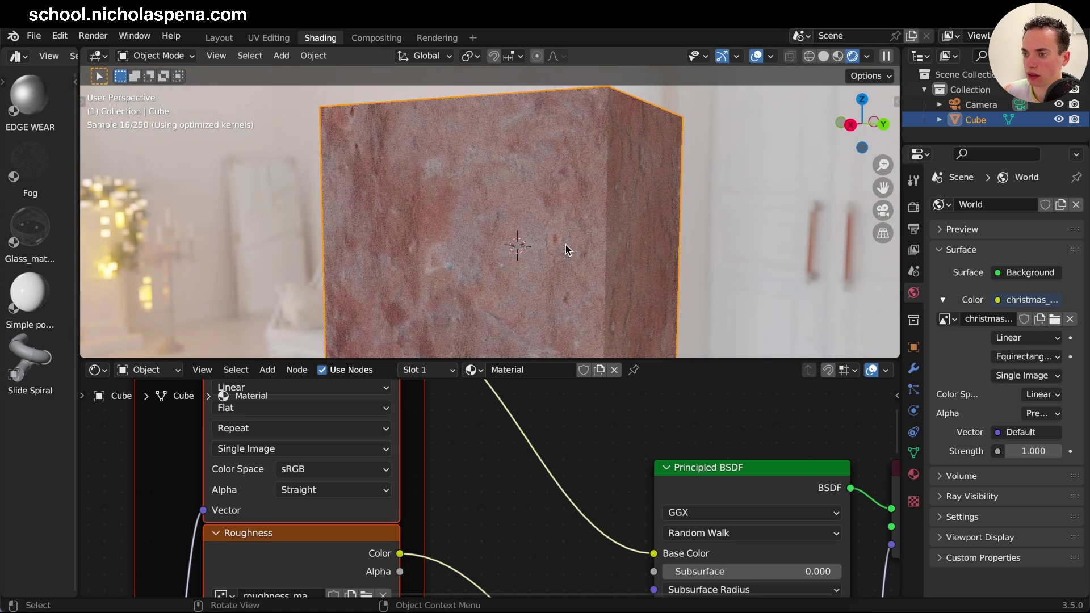
scroll(565, 247, "down", 2)
scroll(565, 244, "down", 2)
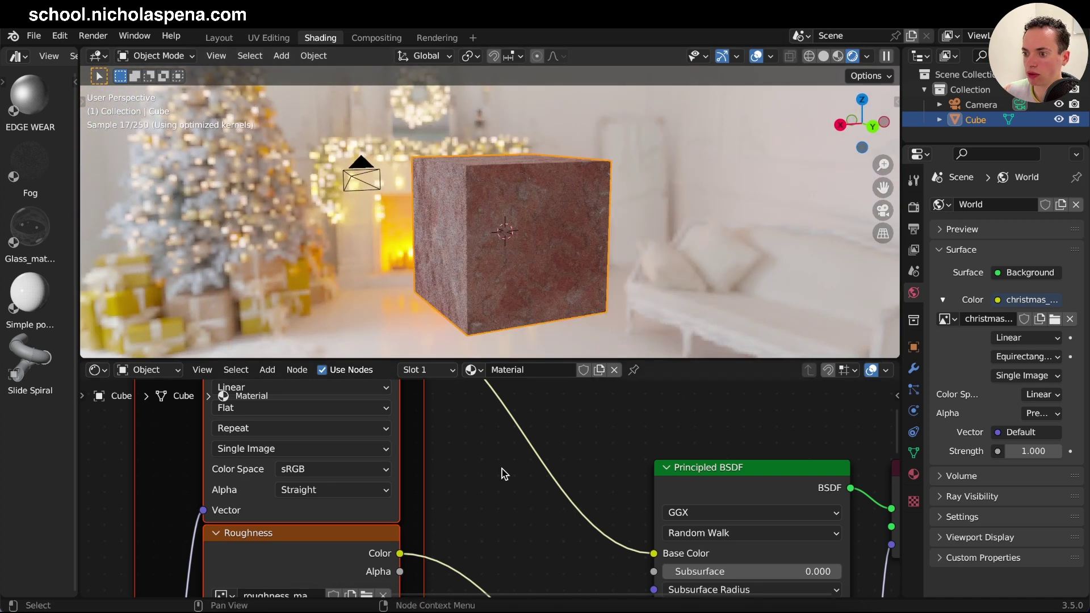
Inspect the normal map and displacement node connections and view the rendered cube from another angle
middle_click_drag(515, 428, 516, 426)
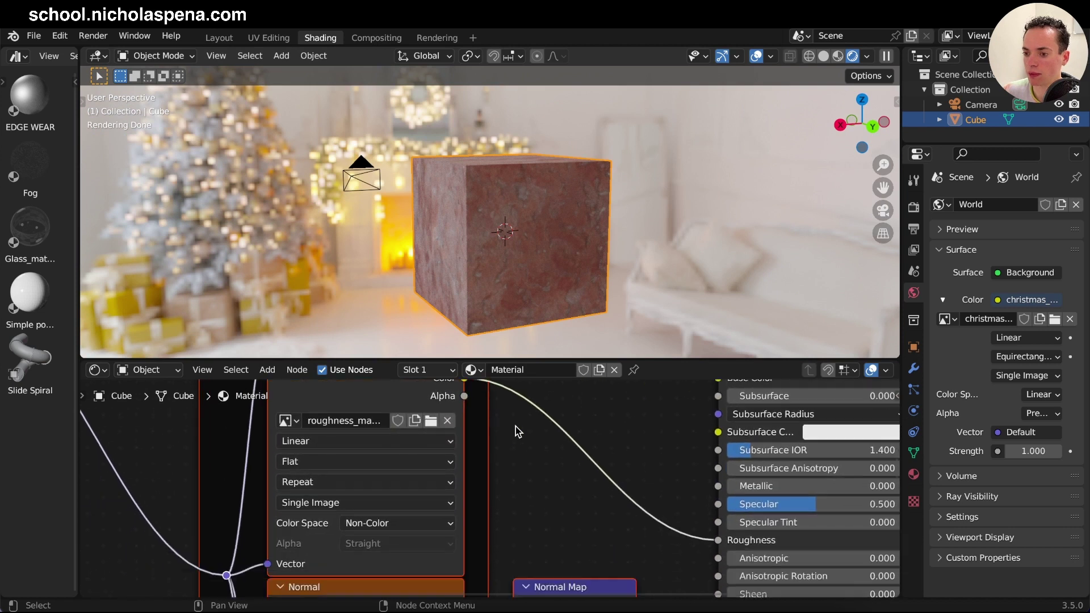
middle_click_drag(515, 427, 534, 461)
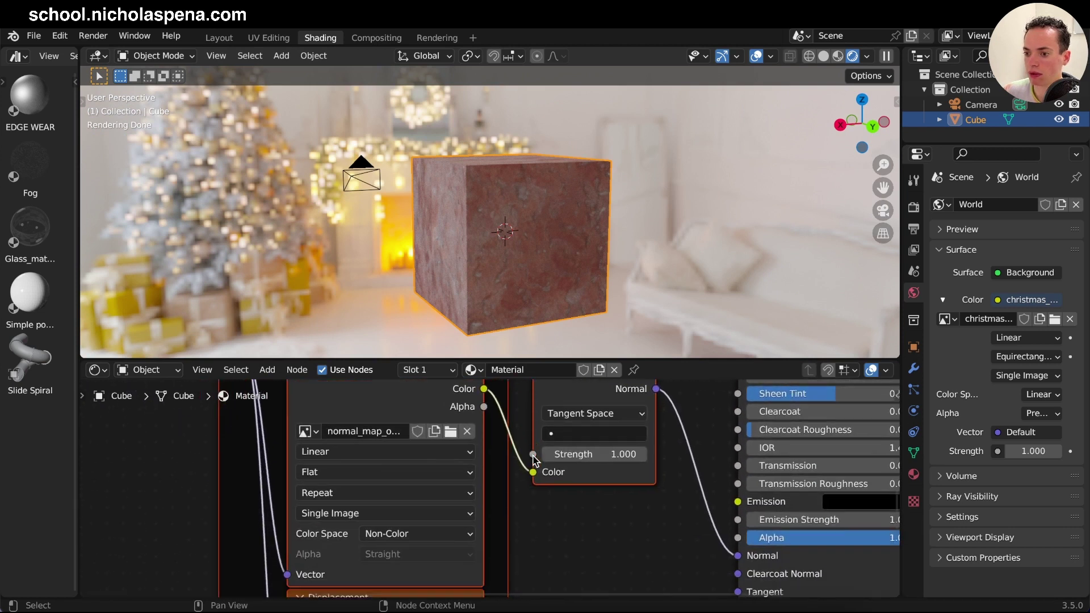
scroll(532, 461, "down", 5)
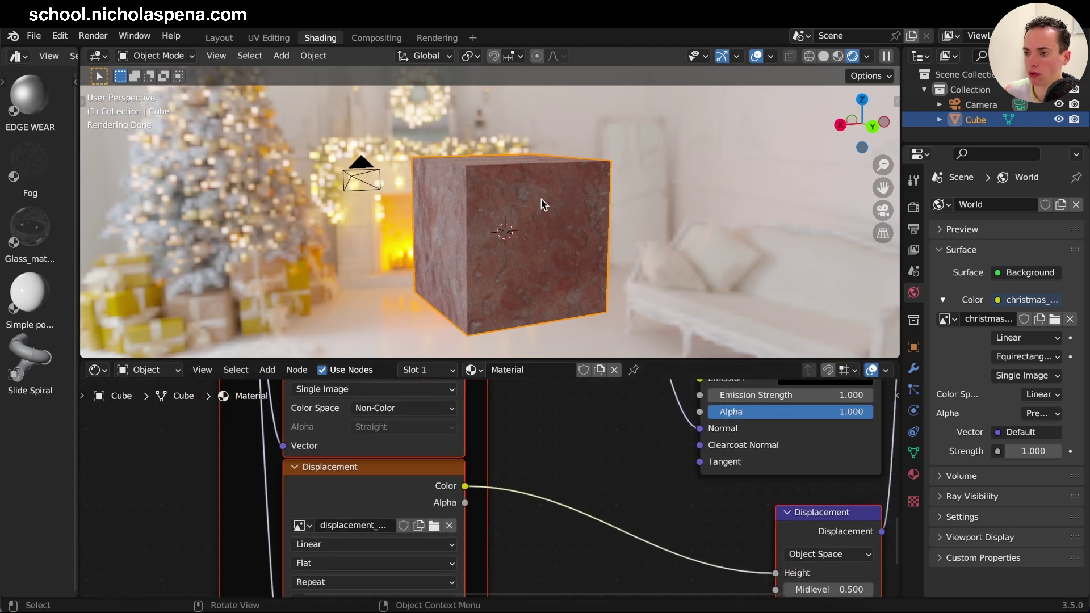
middle_click_drag(546, 205, 542, 205)
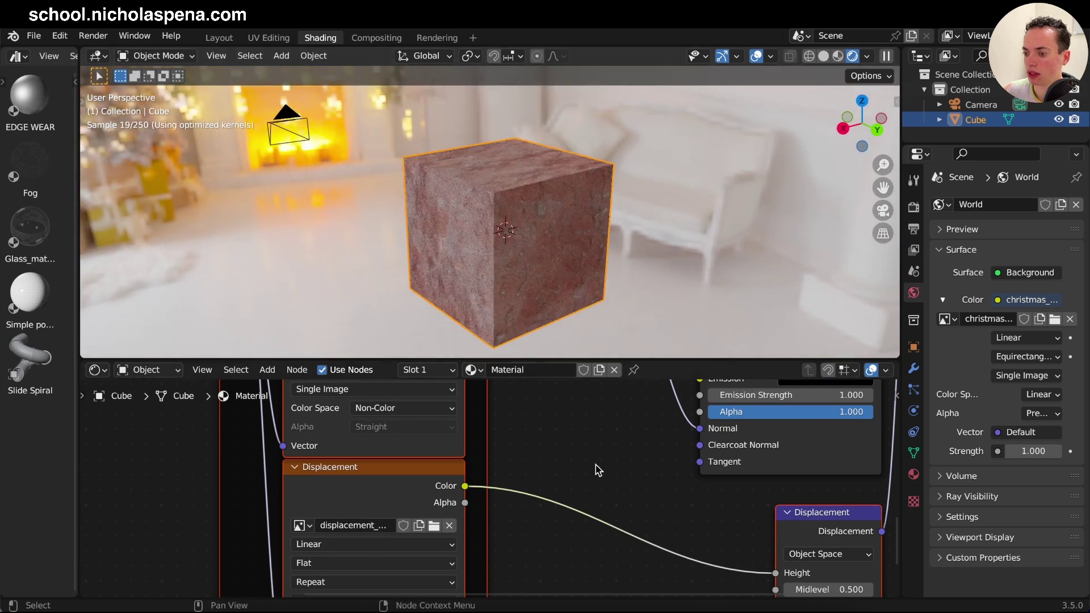
left_click(371, 606)
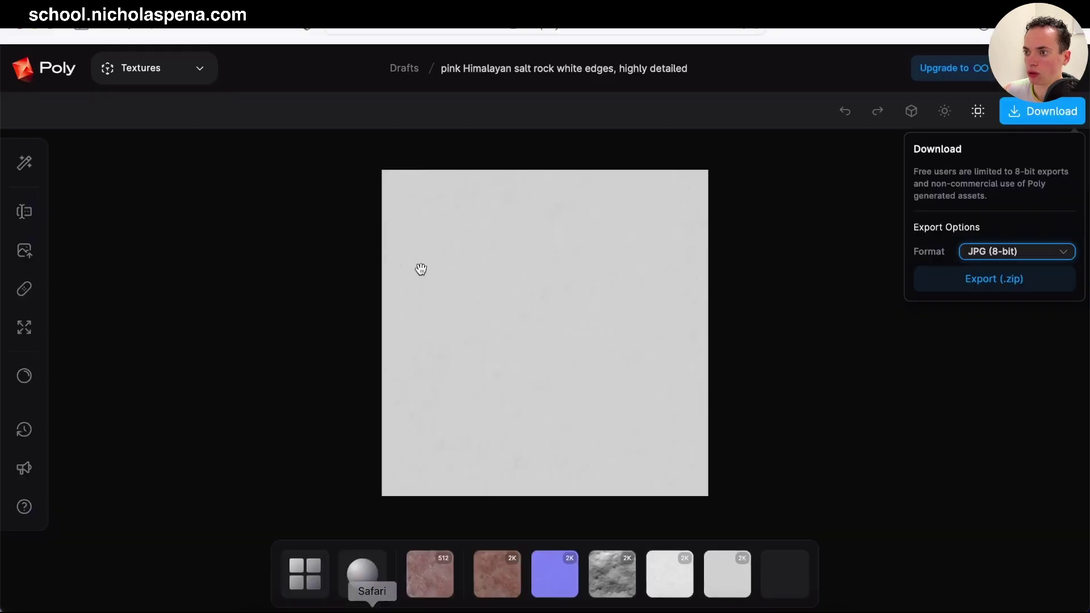
Replace the 'rock' search with a shiny blue swimming-pool tiles with black cracked lines prompt and generate
left_click(48, 74)
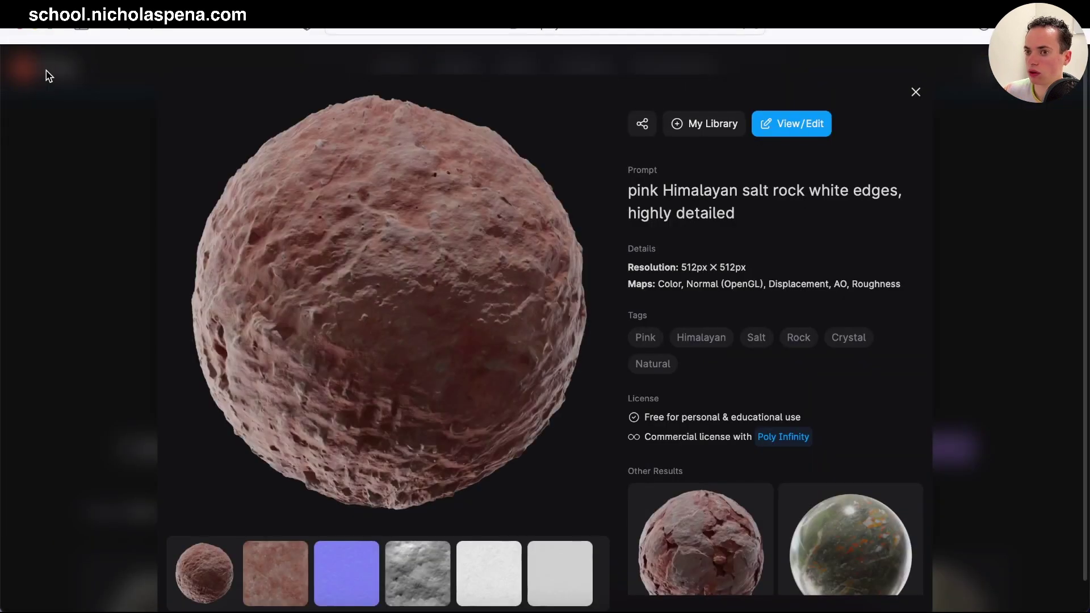
left_click(917, 94)
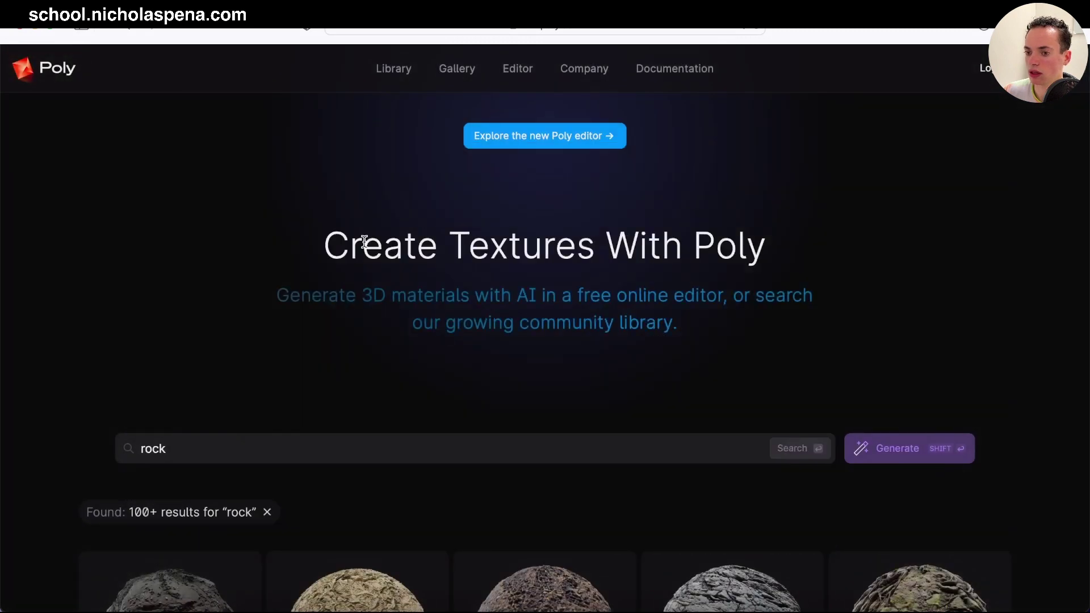
left_click(201, 450)
key("BackSpace")
key("BackSpace")
key("BackSpace")
key("BackSpace")
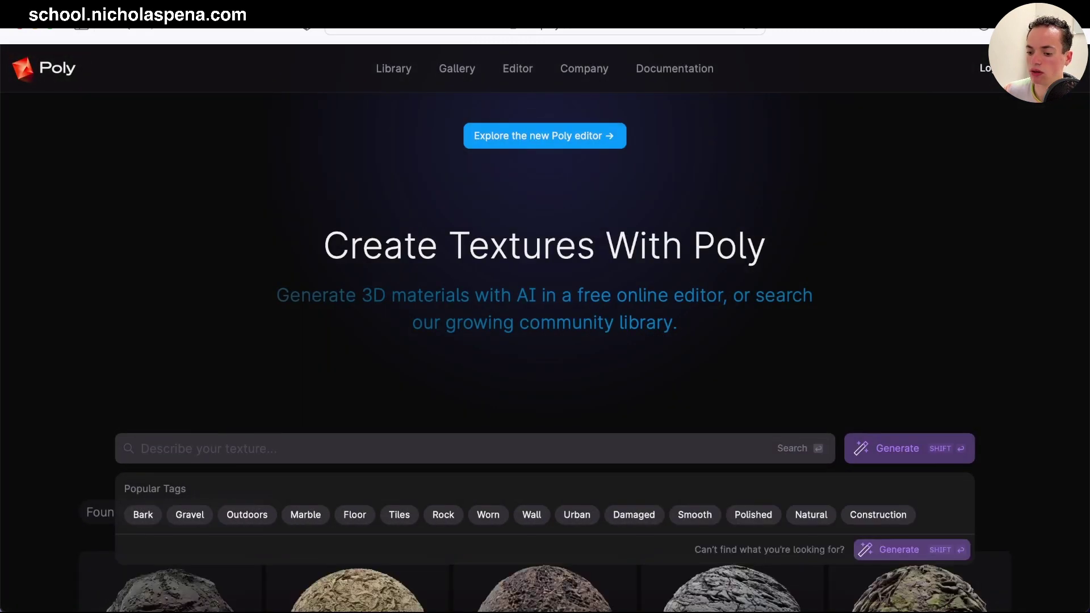
type("sw")
key("BackSpace")
key("BackSpace")
key("BackSpace")
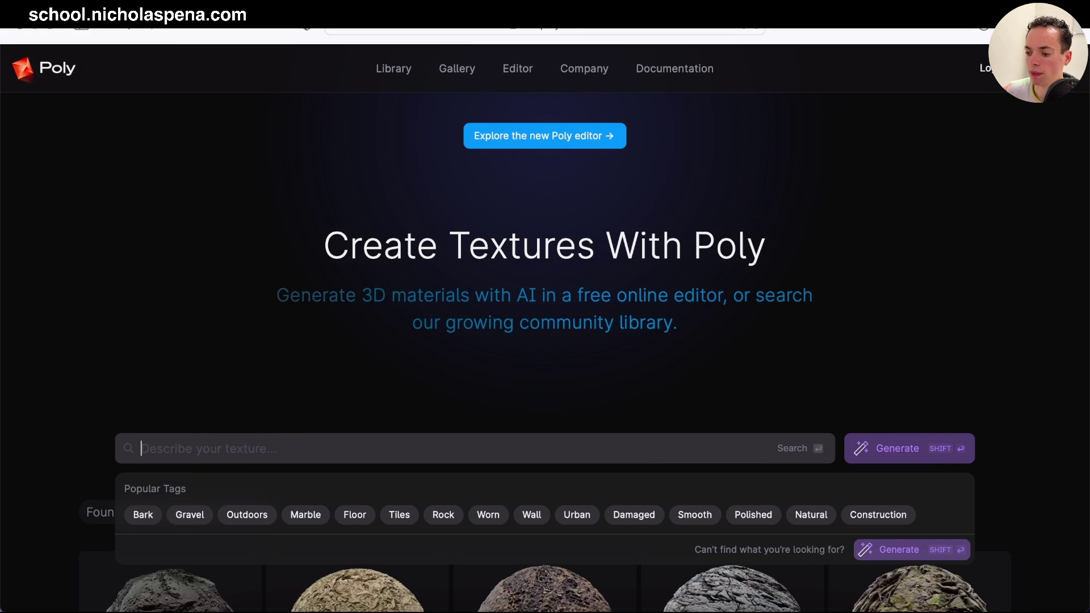
type("swimming pool")
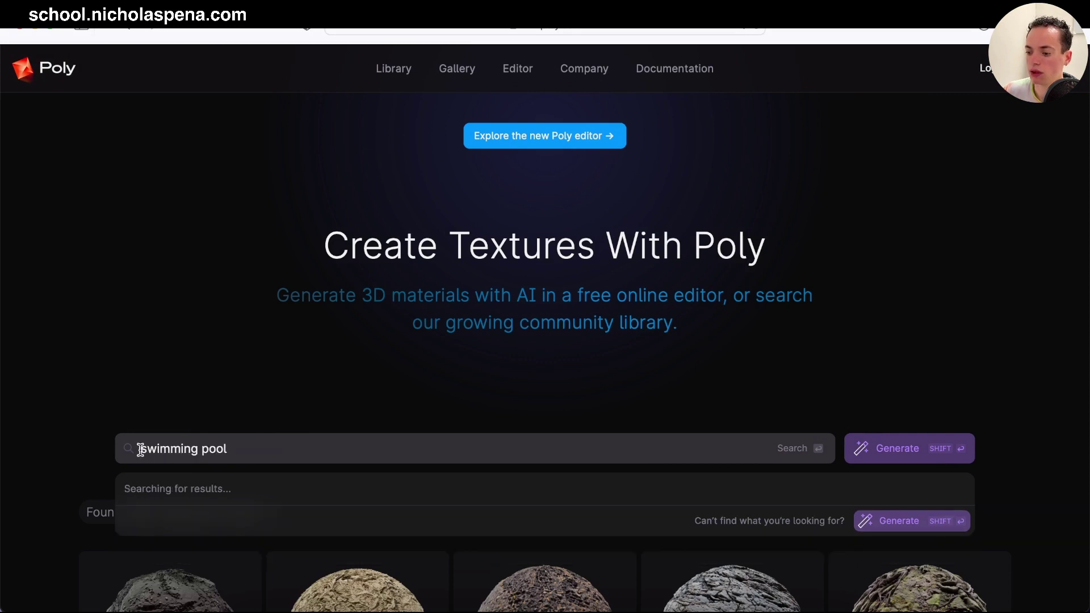
type("blu")
key("BackSpace")
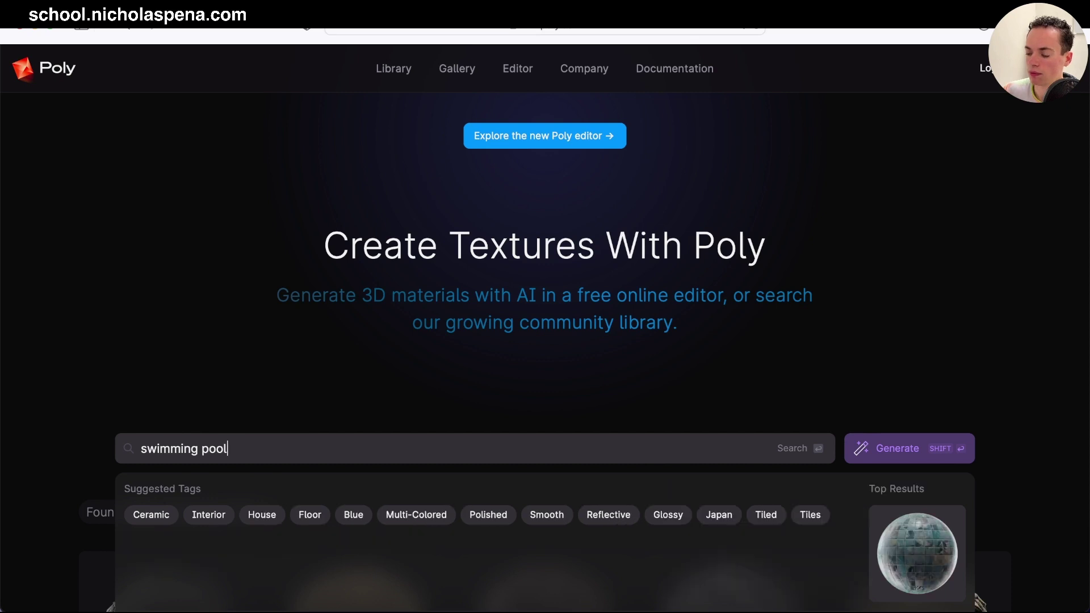
type("bl")
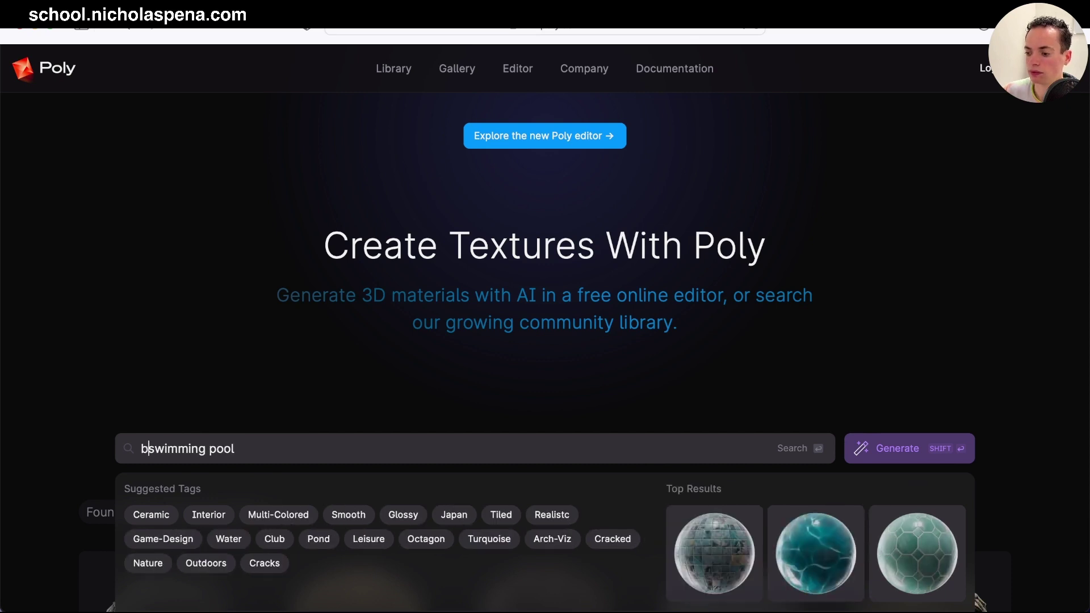
type("ue")
left_click(290, 452)
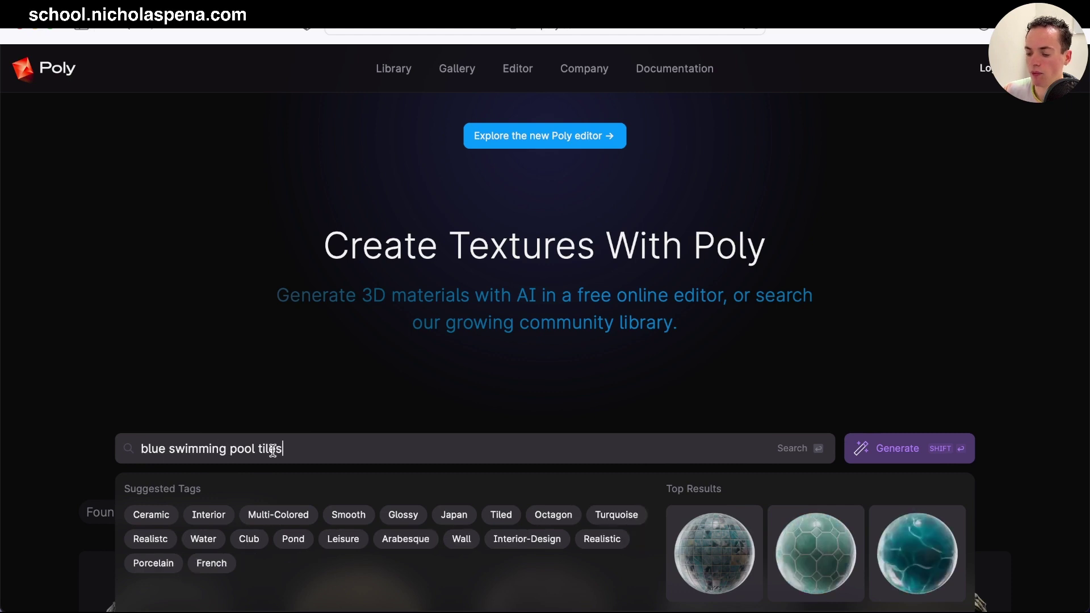
type(" separated with b")
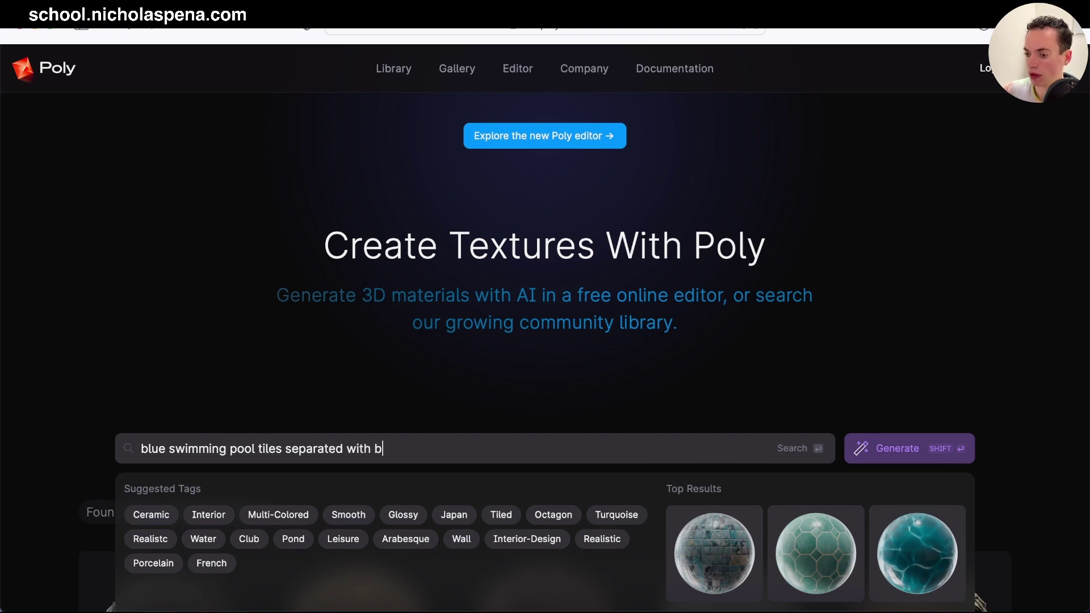
type("  cr")
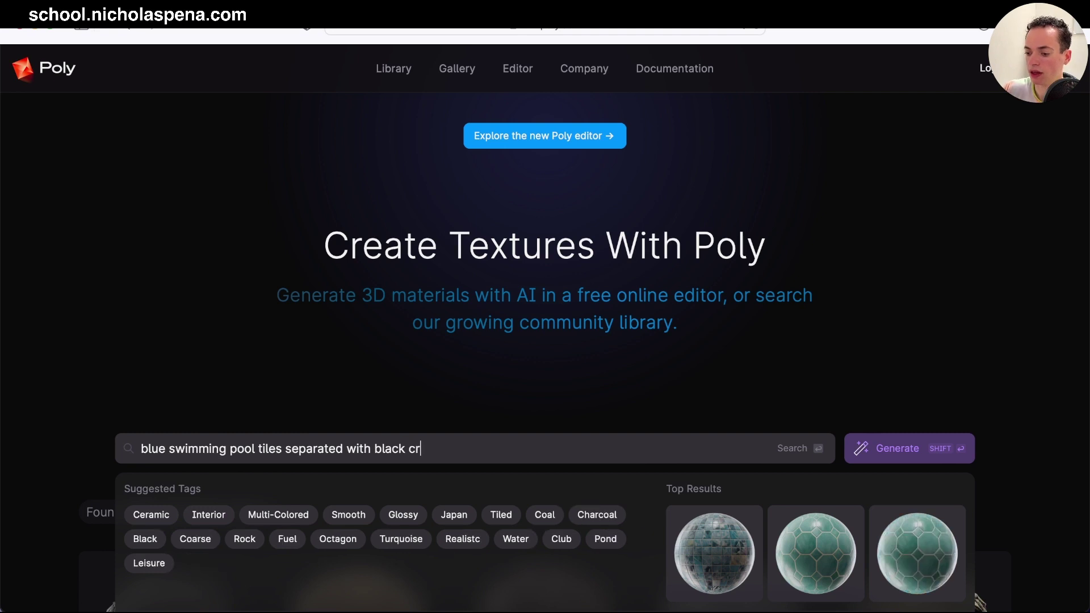
type("acked line")
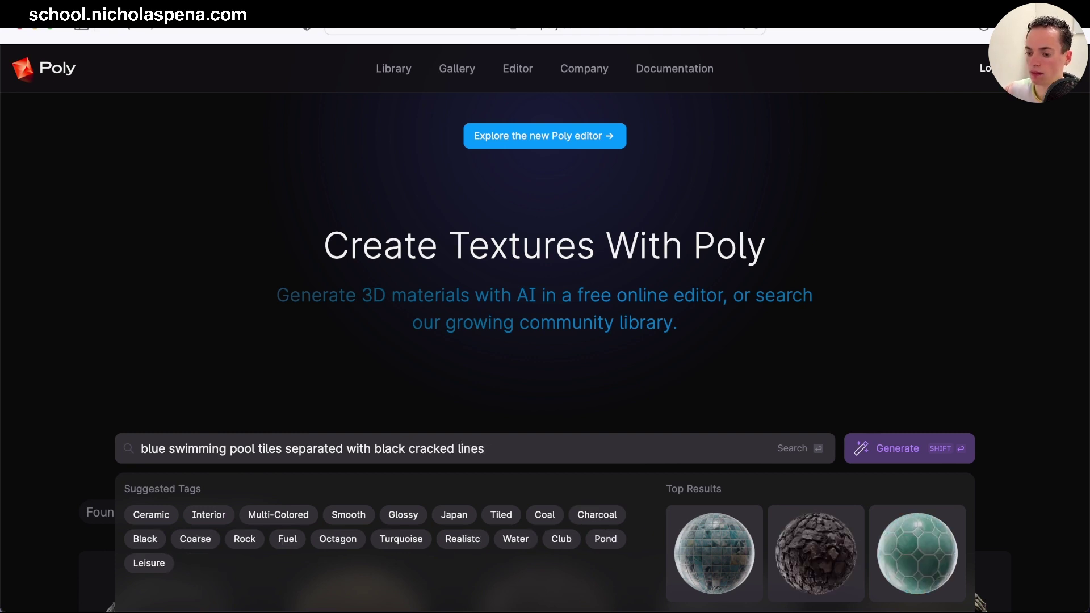
type(" shiny")
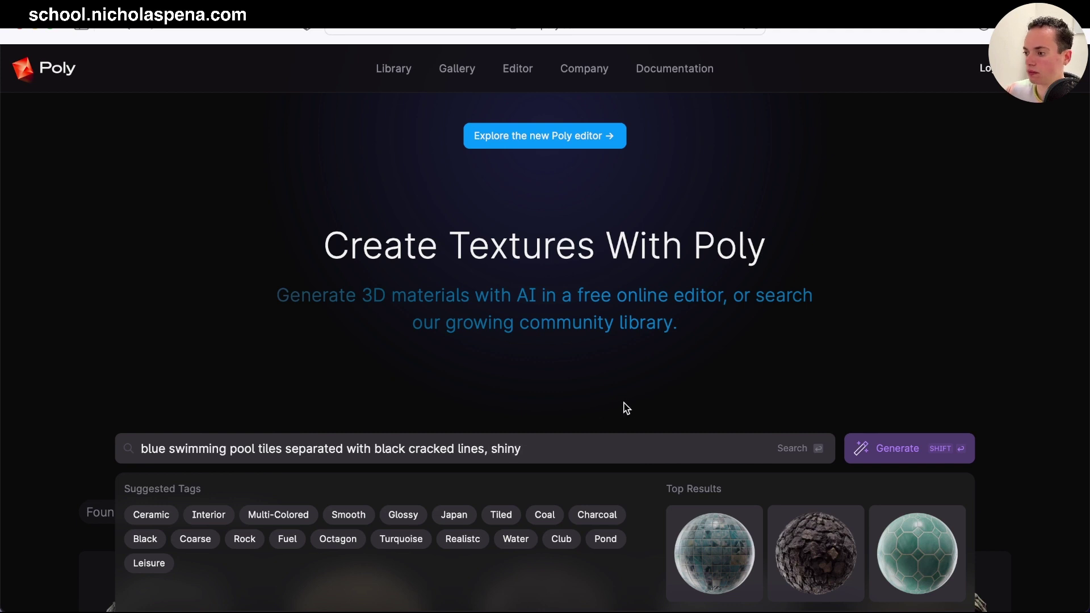
left_click(934, 451)
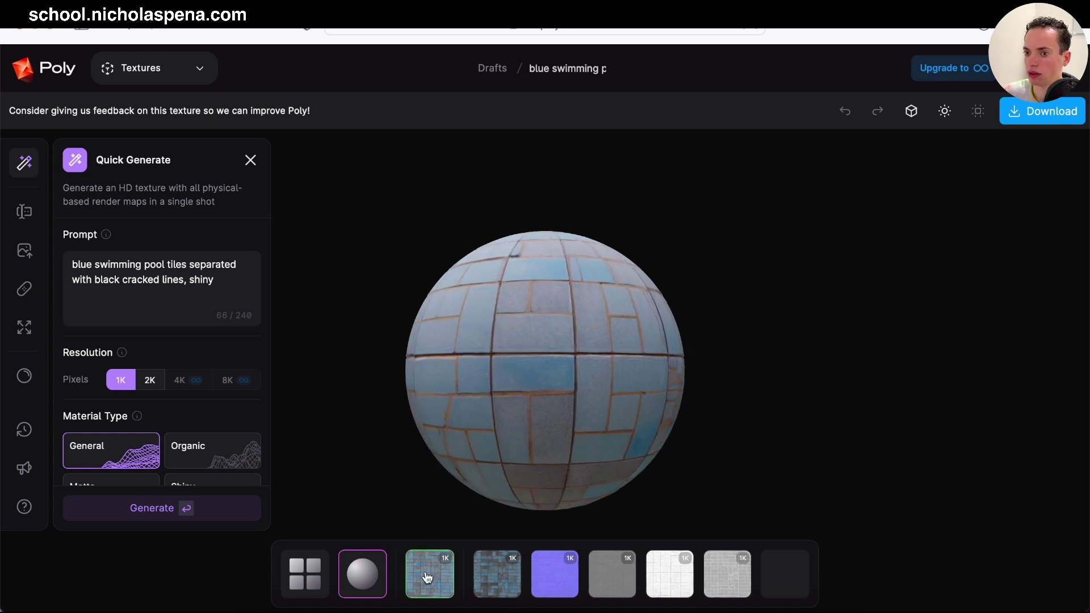
Preview the tile texture's colour, normal, height, ambient occlusion and roughness maps, then the sphere preview
left_click(163, 322)
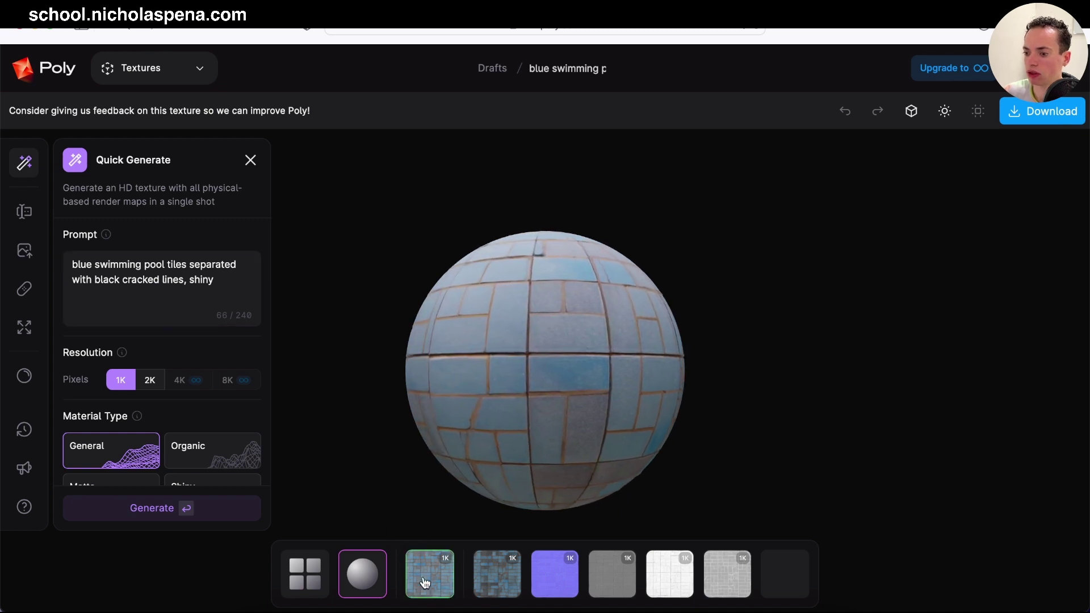
left_click(493, 581)
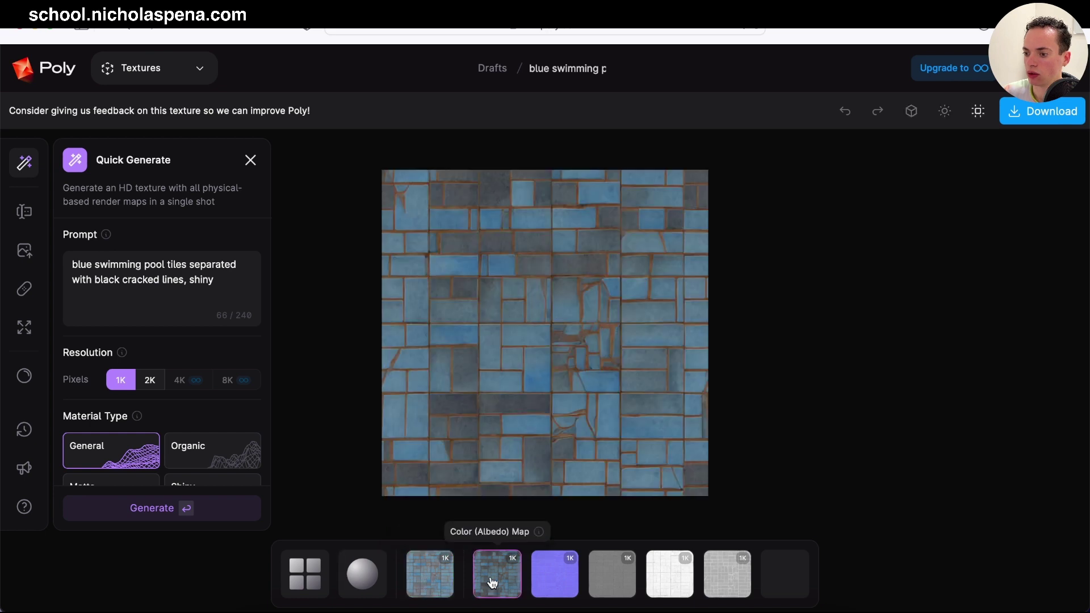
left_click(543, 577)
left_click(611, 578)
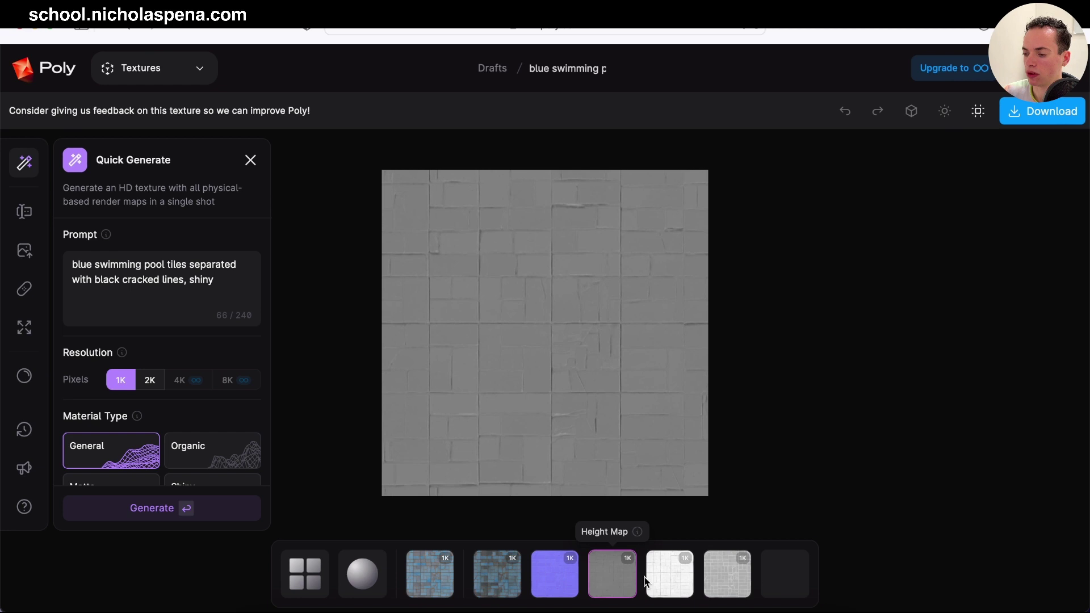
left_click(667, 577)
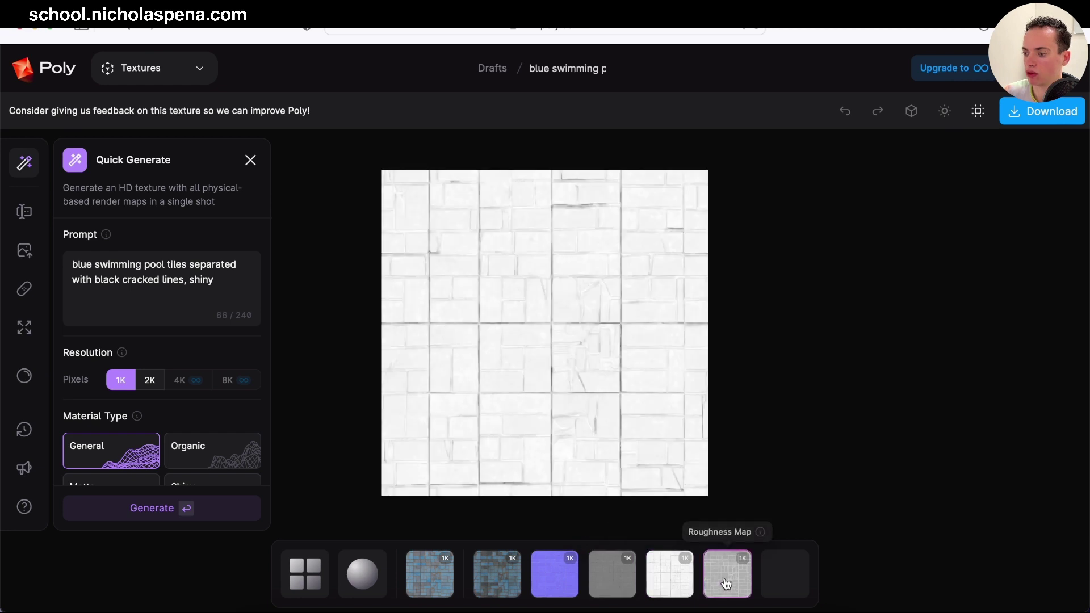
left_click(727, 584)
left_click(362, 582)
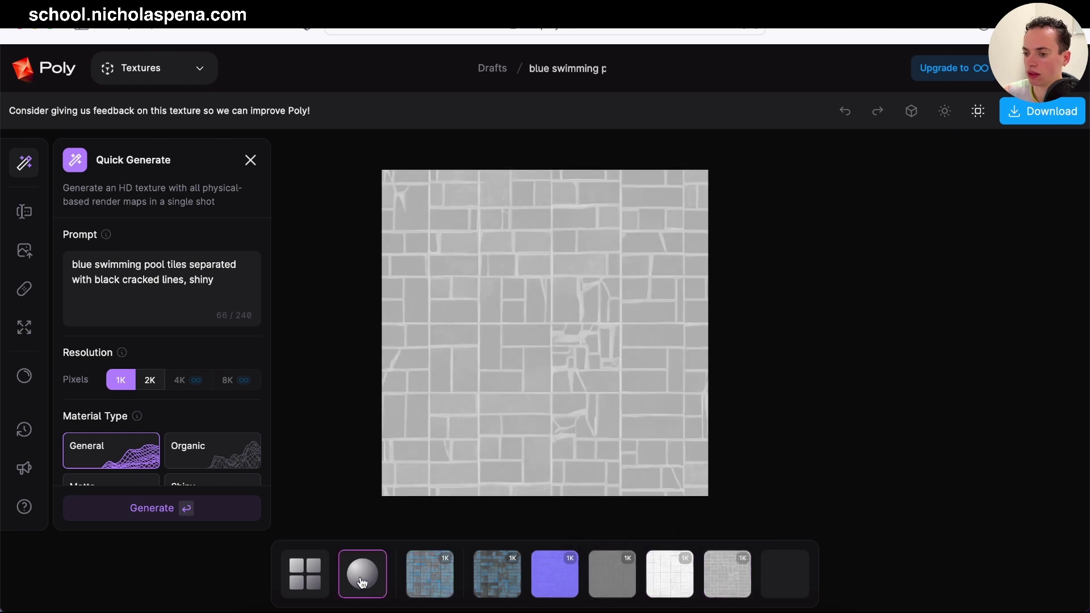
left_click(294, 562)
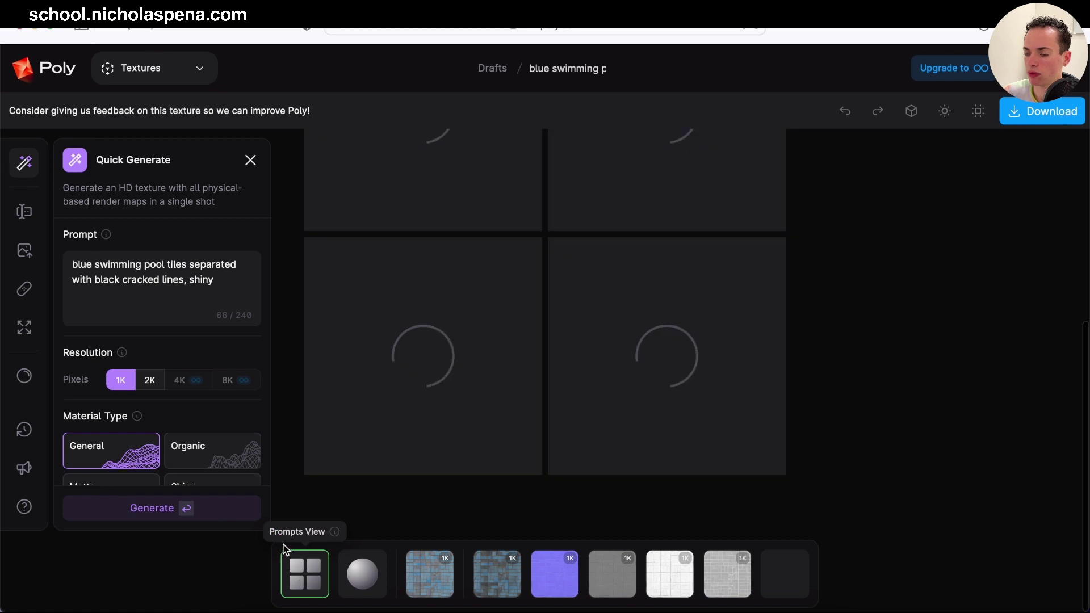
scroll(972, 285, "up", 3)
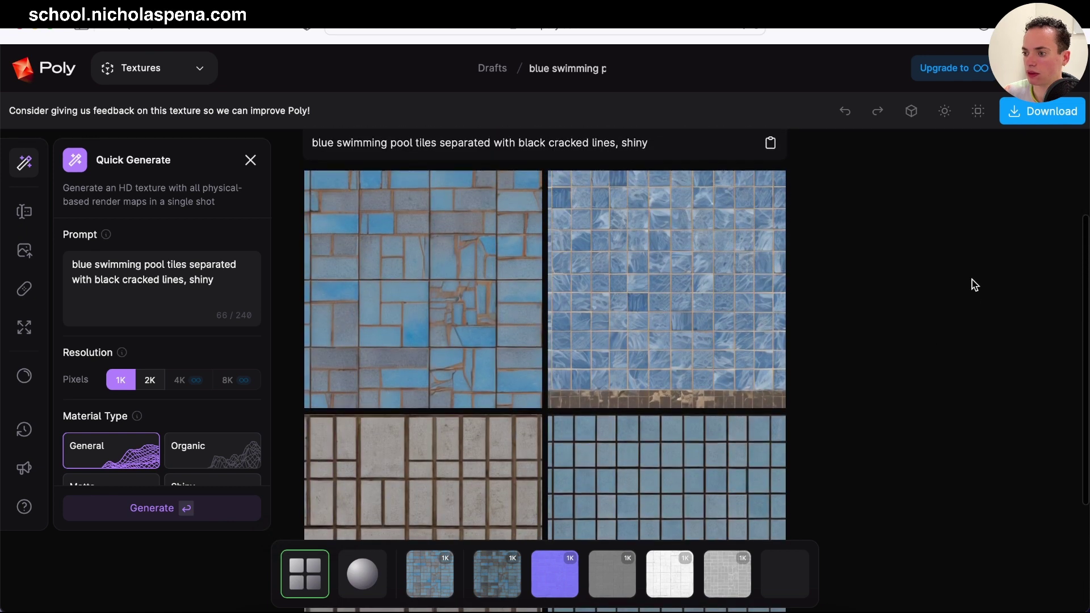
scroll(650, 451, "down", 2)
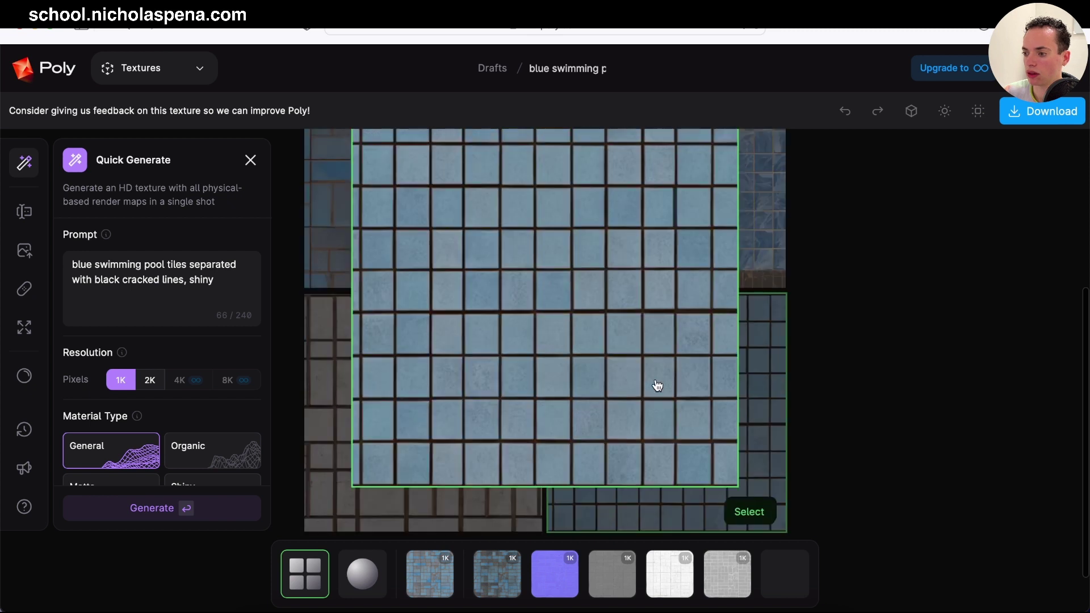
scroll(656, 386, "up", 2)
scroll(656, 385, "down", 1)
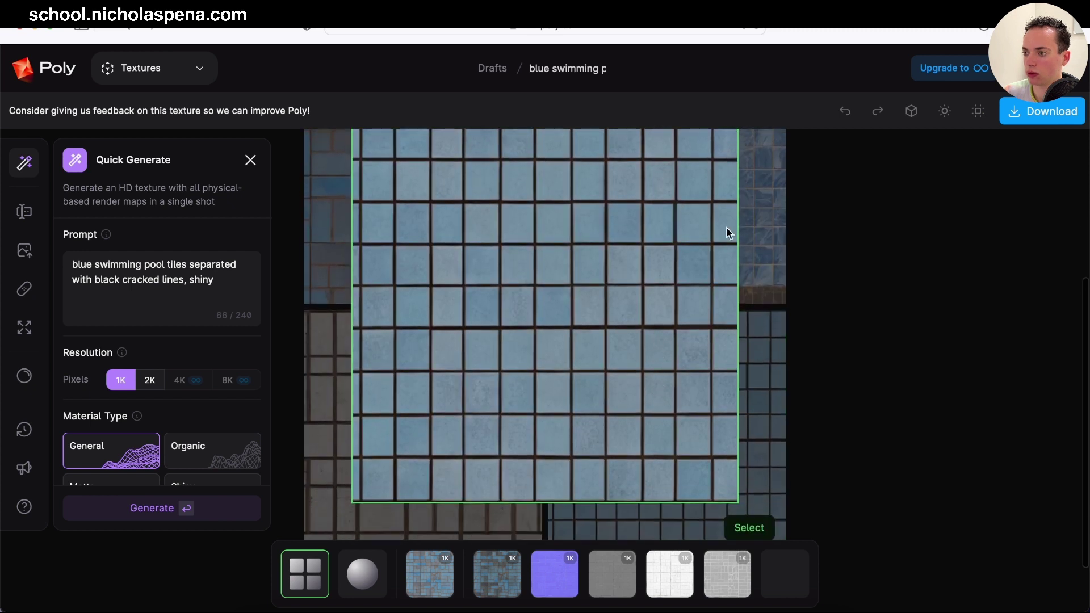
scroll(790, 242, "up", 2)
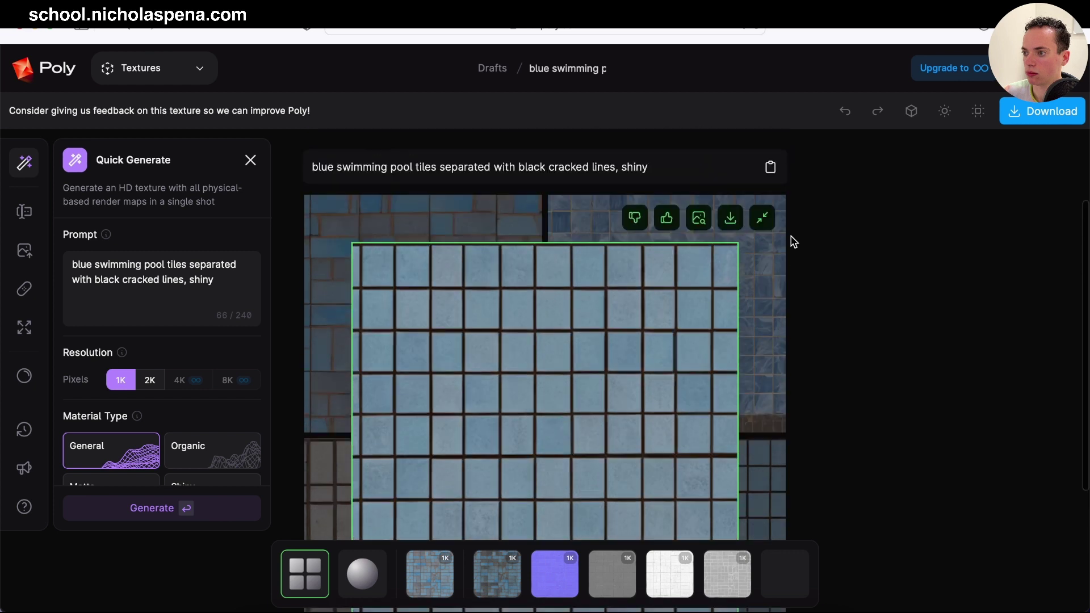
Compare the enlarged tile variants and pick the cracked-tile one
left_click(763, 218)
left_click(438, 286)
left_click(764, 220)
mouse_move(666, 313)
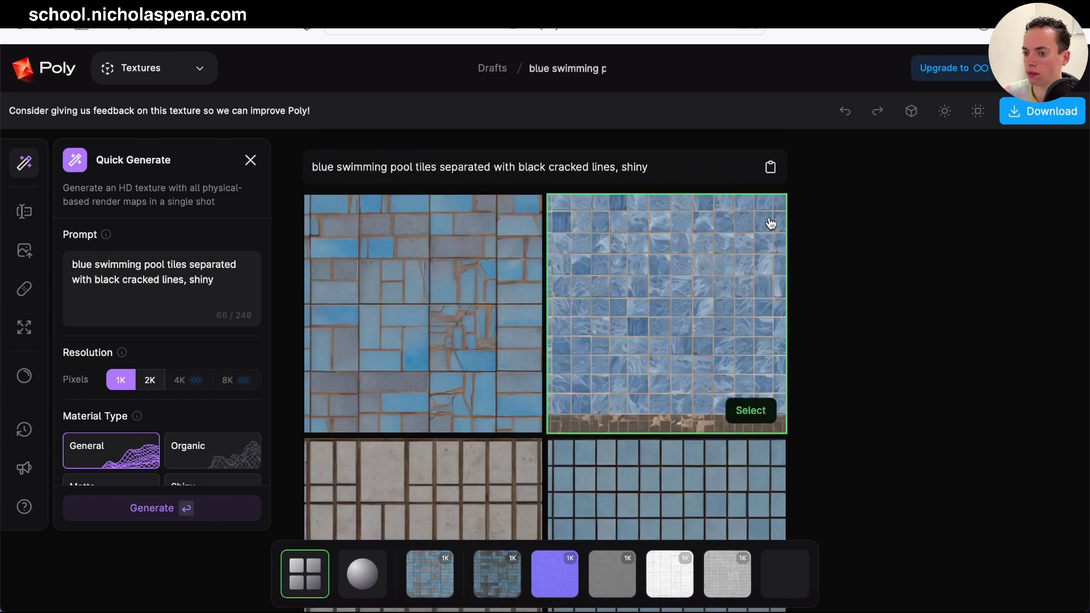
scroll(835, 314, "down", 2)
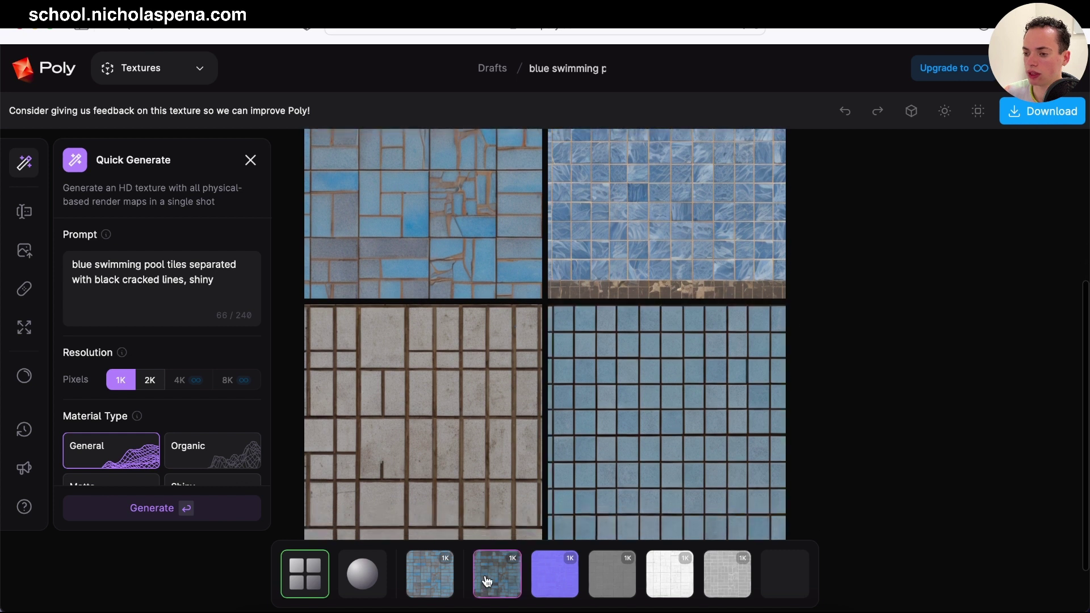
Review the cracked-tile colour, normal, roughness and height maps and export them as a JPG zip
left_click(488, 585)
left_click(566, 583)
left_click(626, 579)
left_click(670, 573)
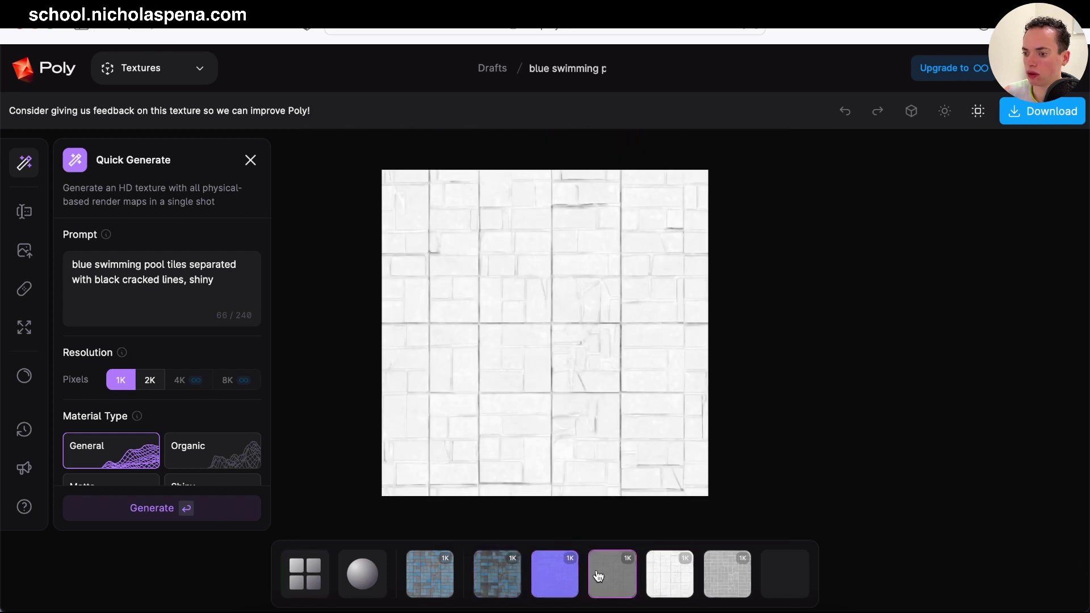
left_click(430, 573)
left_click(1050, 125)
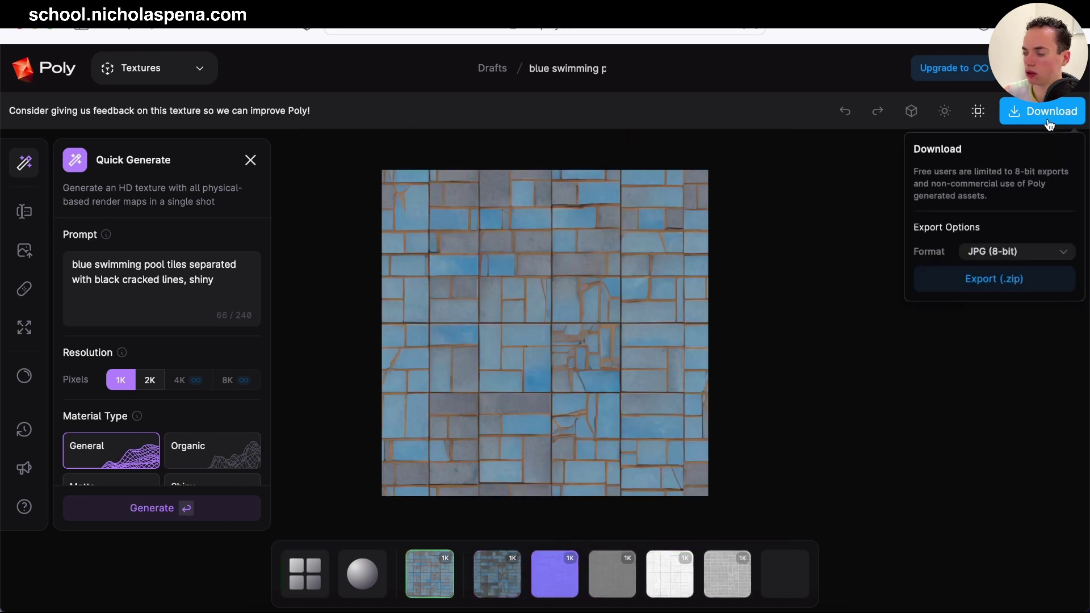
left_click(993, 278)
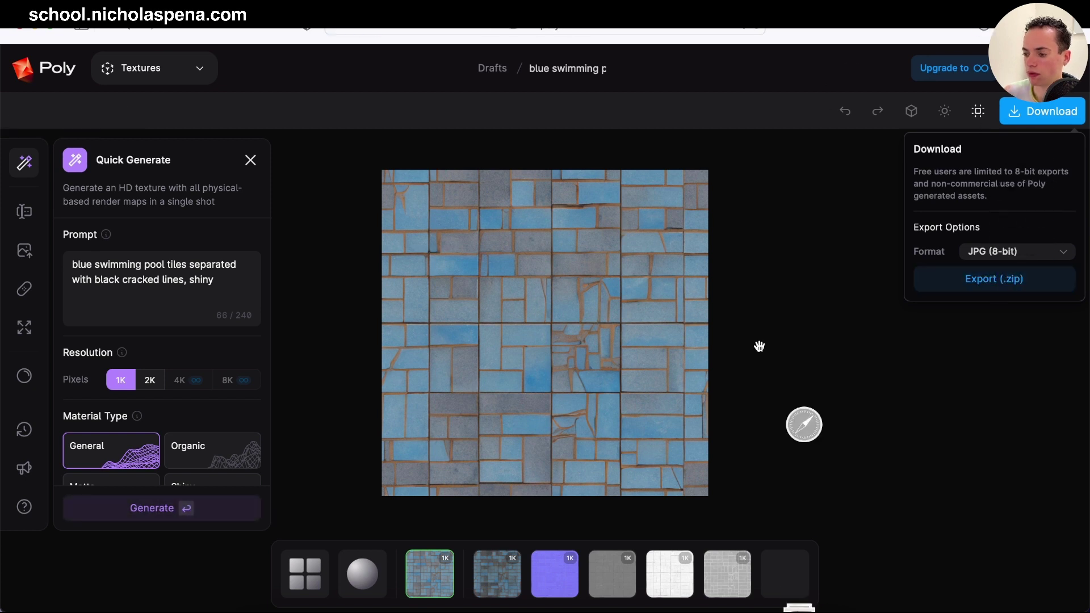
left_click(658, 606)
scroll(589, 429, "up", 3)
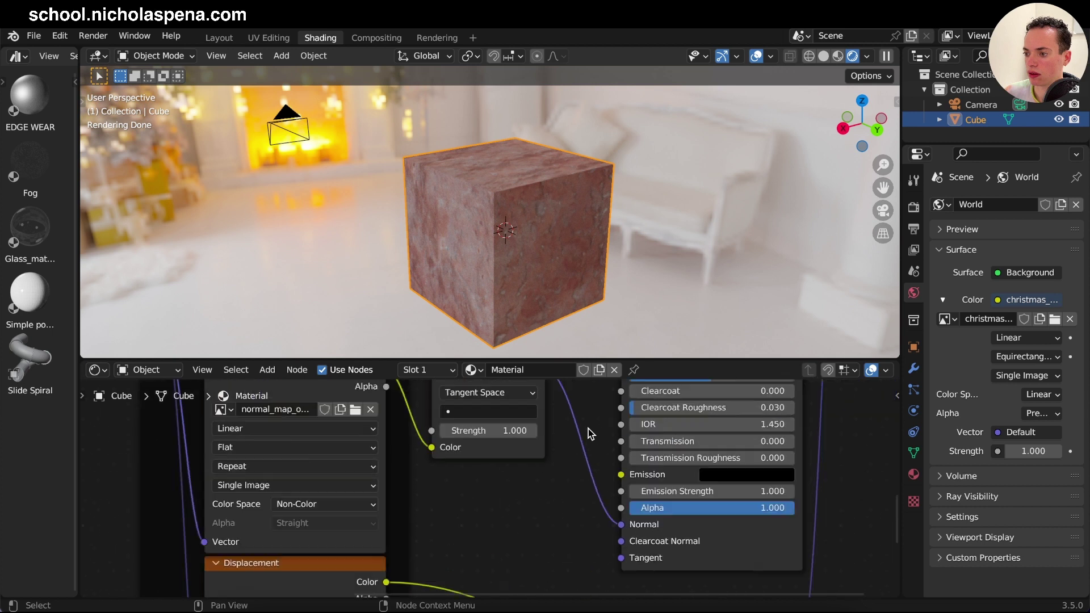
scroll(589, 429, "up", 2)
Give the cube a new Principled BSDF material with all exported tile maps loaded via Node Wrangler
left_click(614, 370)
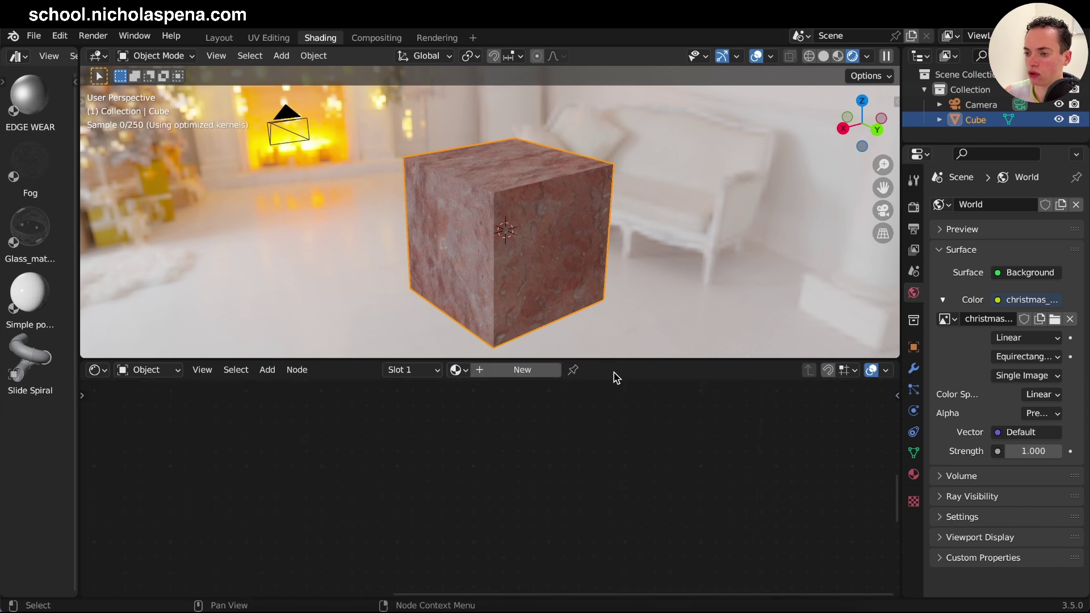
left_click(522, 370)
scroll(507, 450, "up", 3)
scroll(507, 451, "up", 2)
scroll(528, 447, "up", 3)
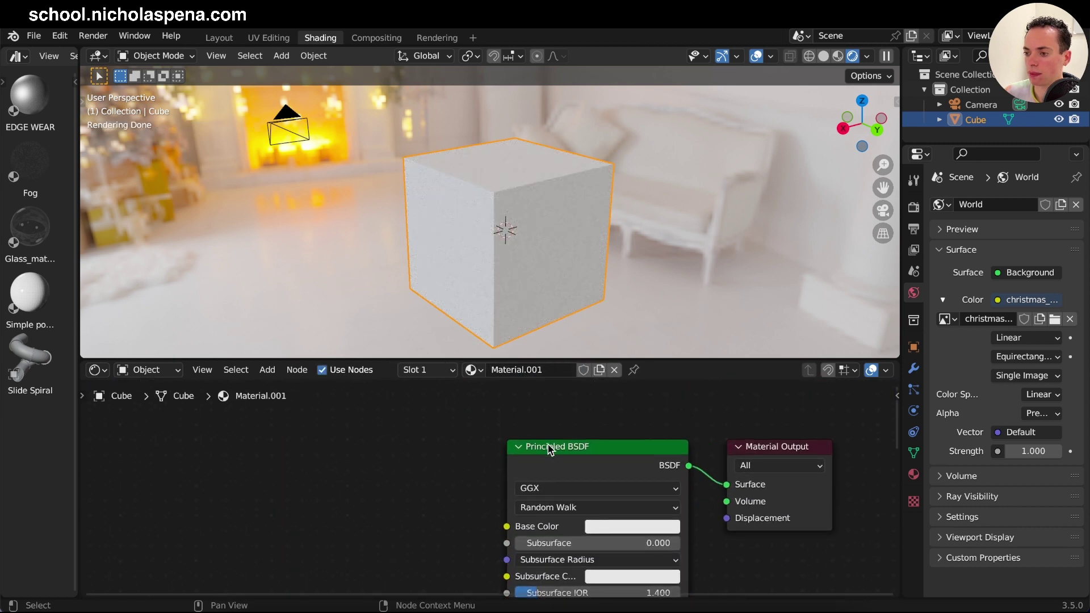
key("shift")
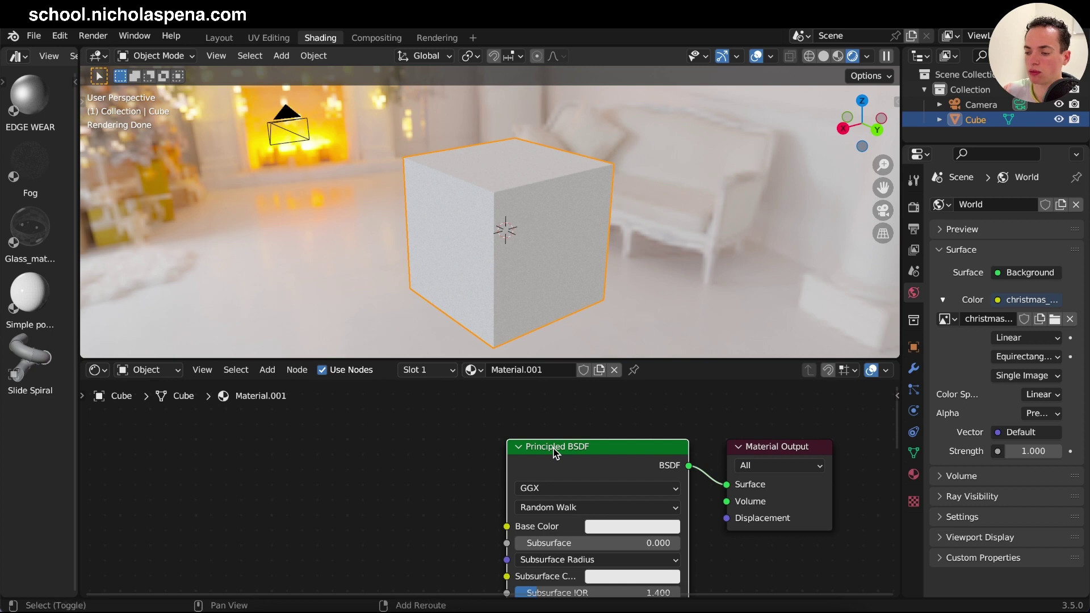
key("ctrl+shift+t")
key("a")
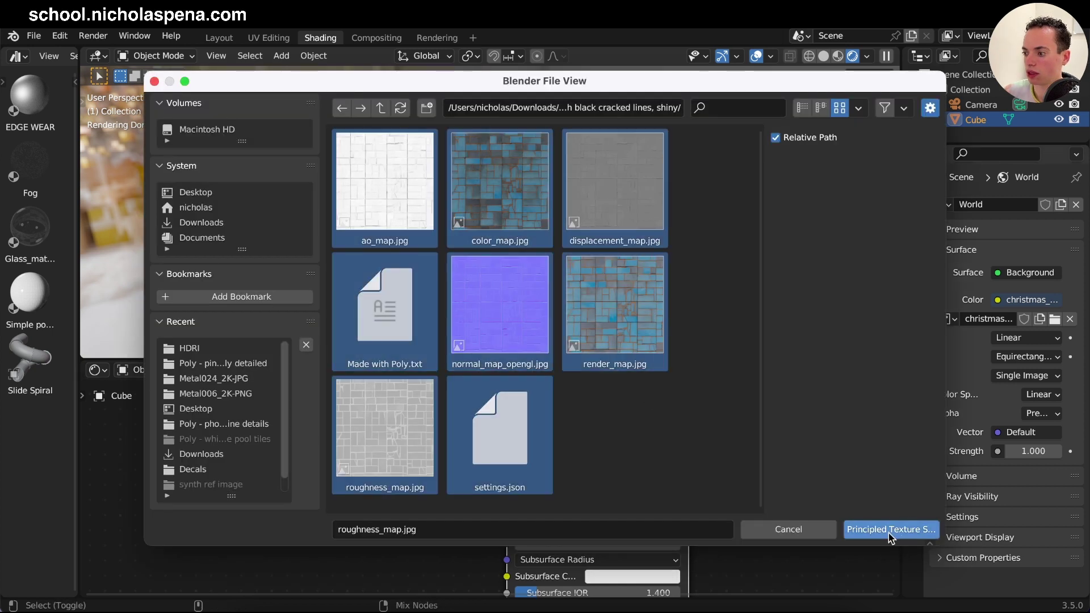
left_click(889, 529)
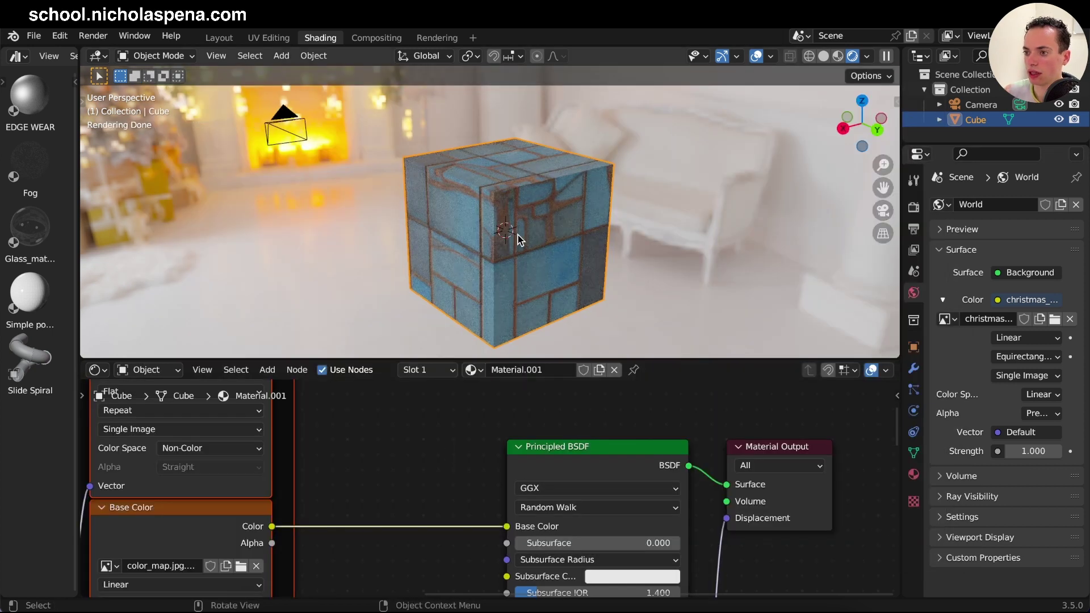
scroll(518, 236, "down", 2)
middle_click_drag(518, 236, 518, 235)
scroll(517, 236, "up", 2)
scroll(516, 237, "up", 2)
scroll(519, 235, "down", 2)
scroll(518, 235, "down", 2)
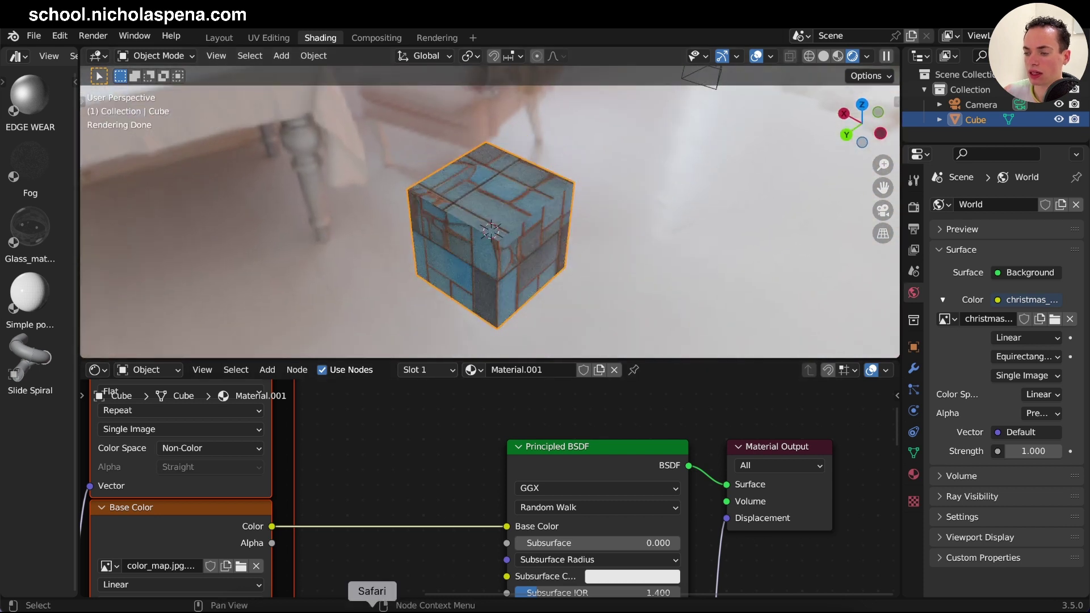
left_click(372, 606)
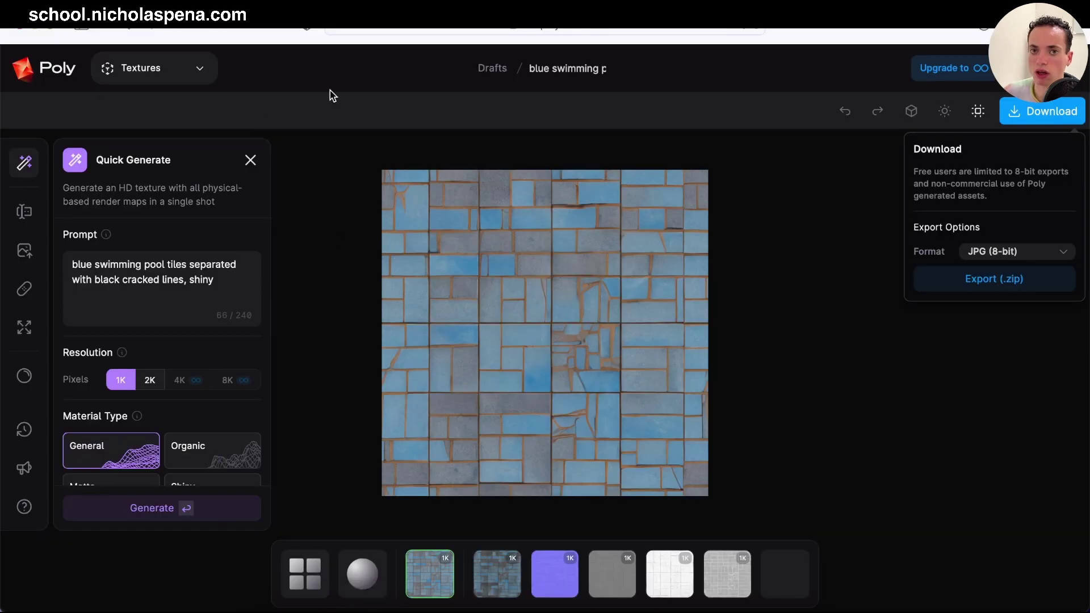